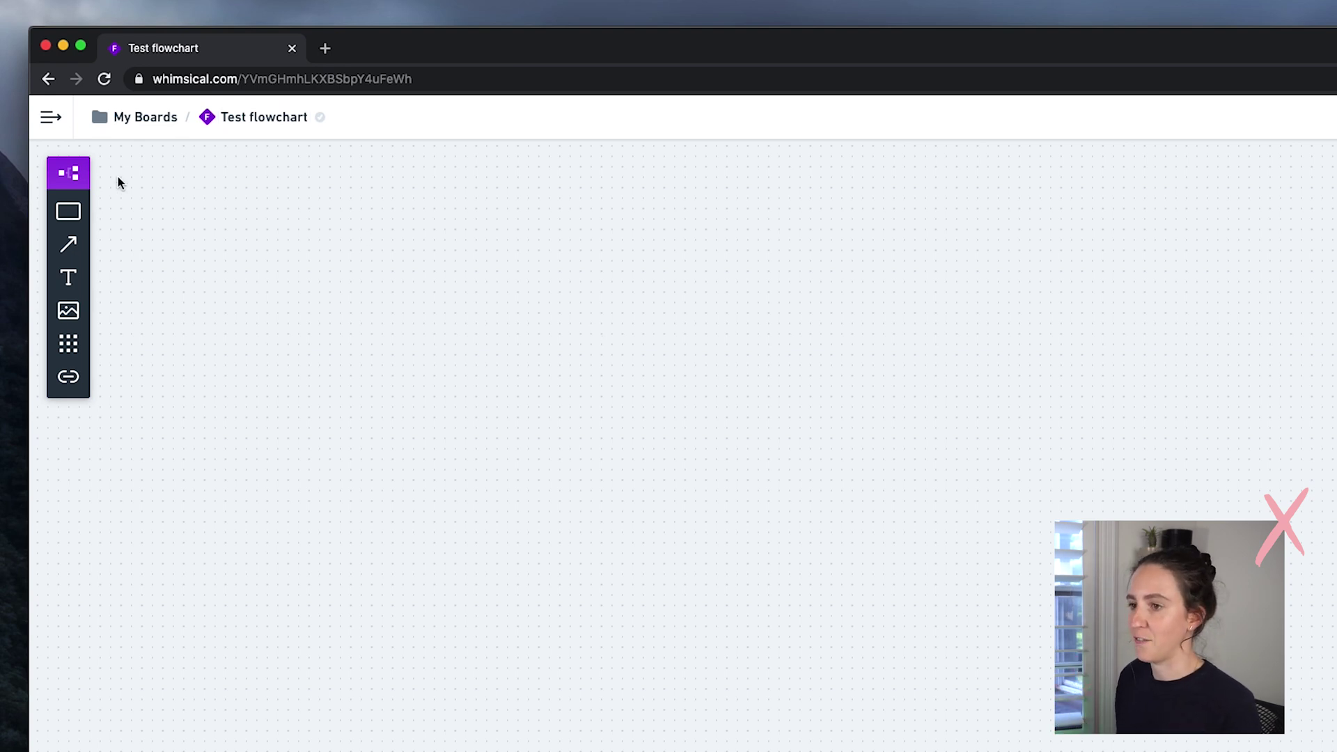
Place a rectangle labelled Thing 1, add a connected Thing 2 box and move it right.
left_click(58, 212)
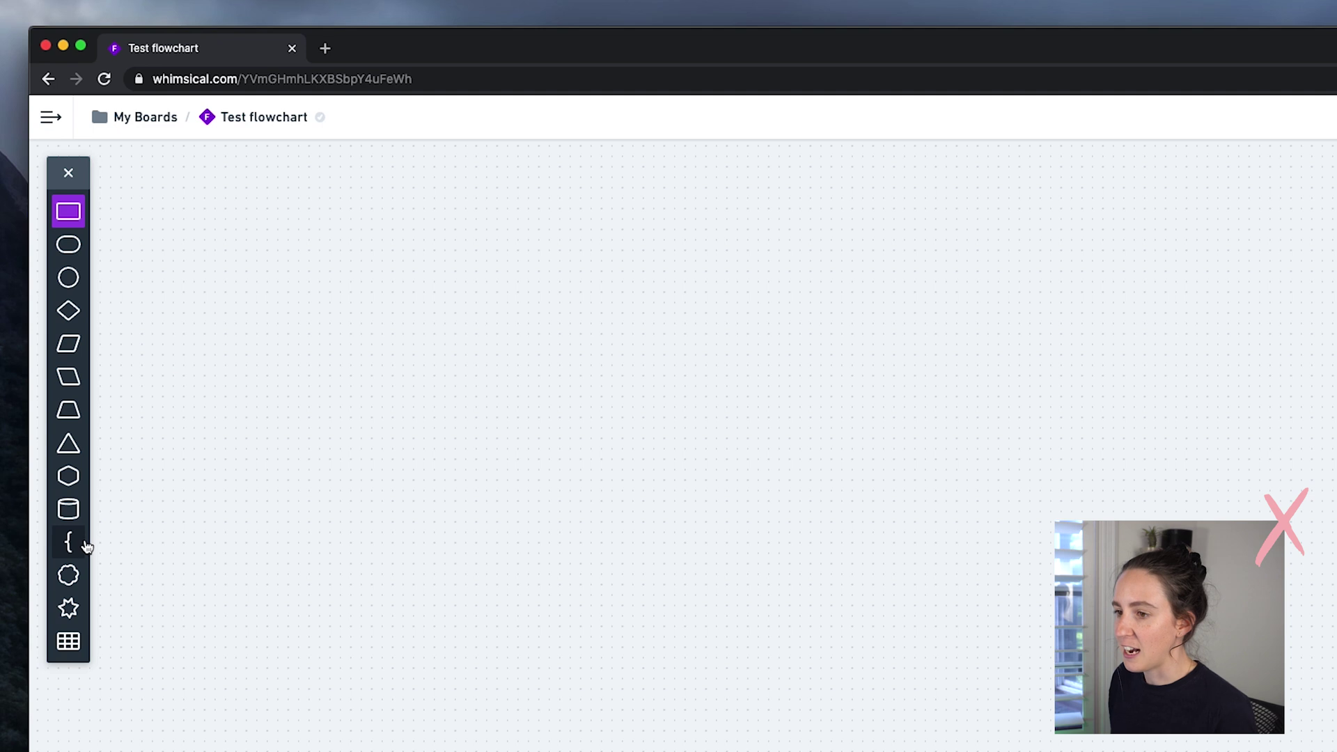
left_click(538, 409)
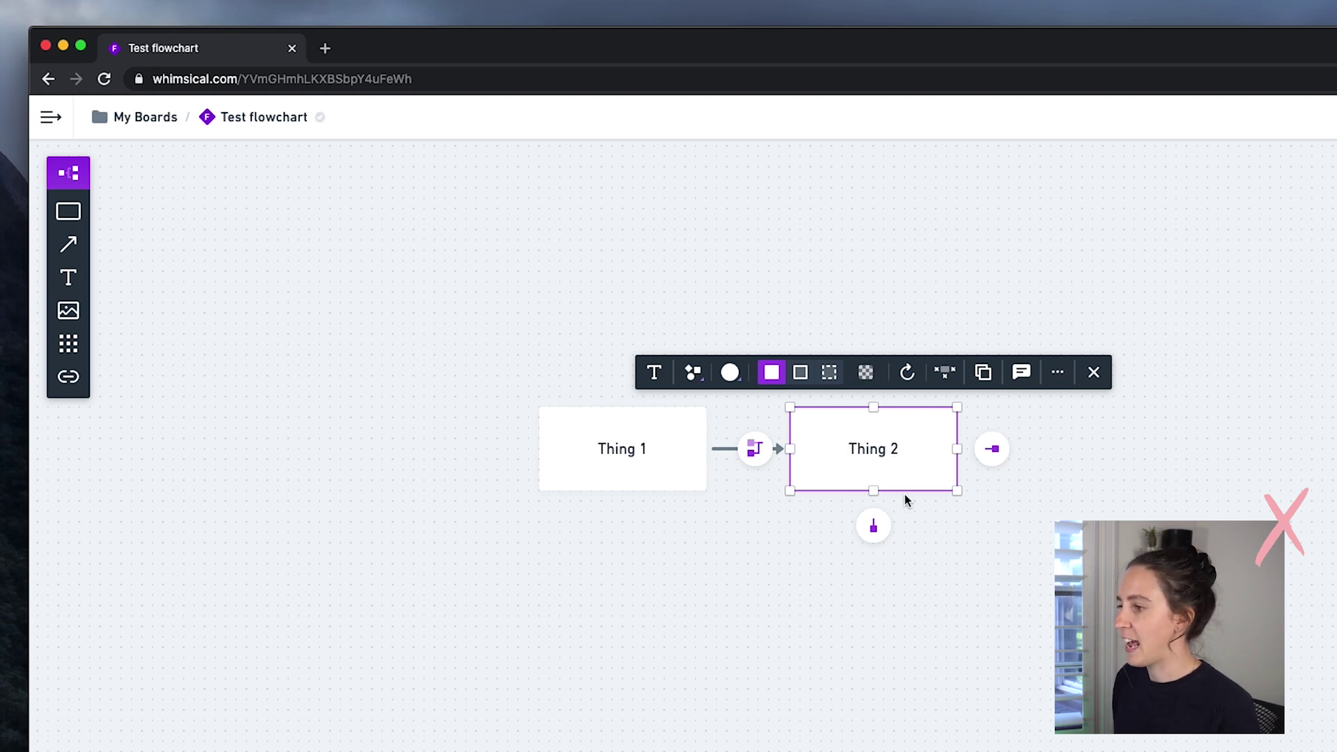
left_click(887, 466)
key("Escape")
left_click(930, 463)
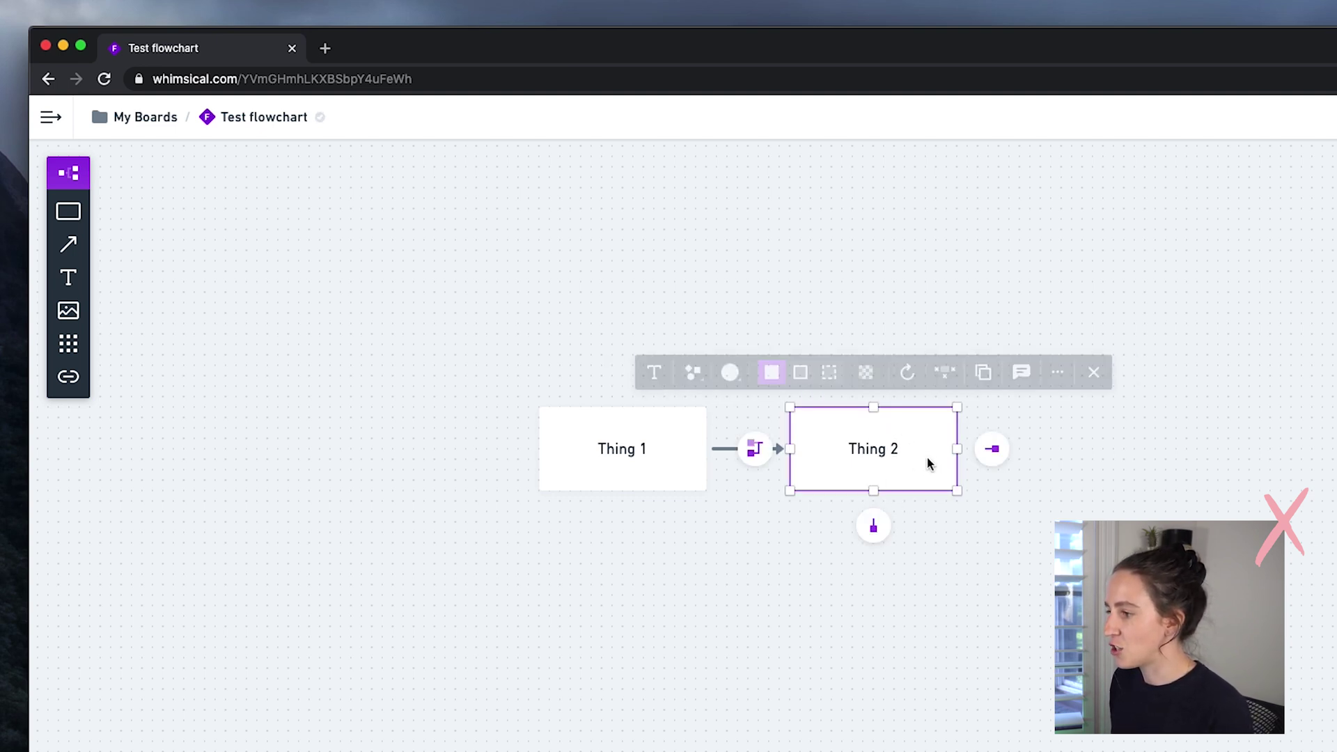
left_click_drag(930, 463, 968, 458)
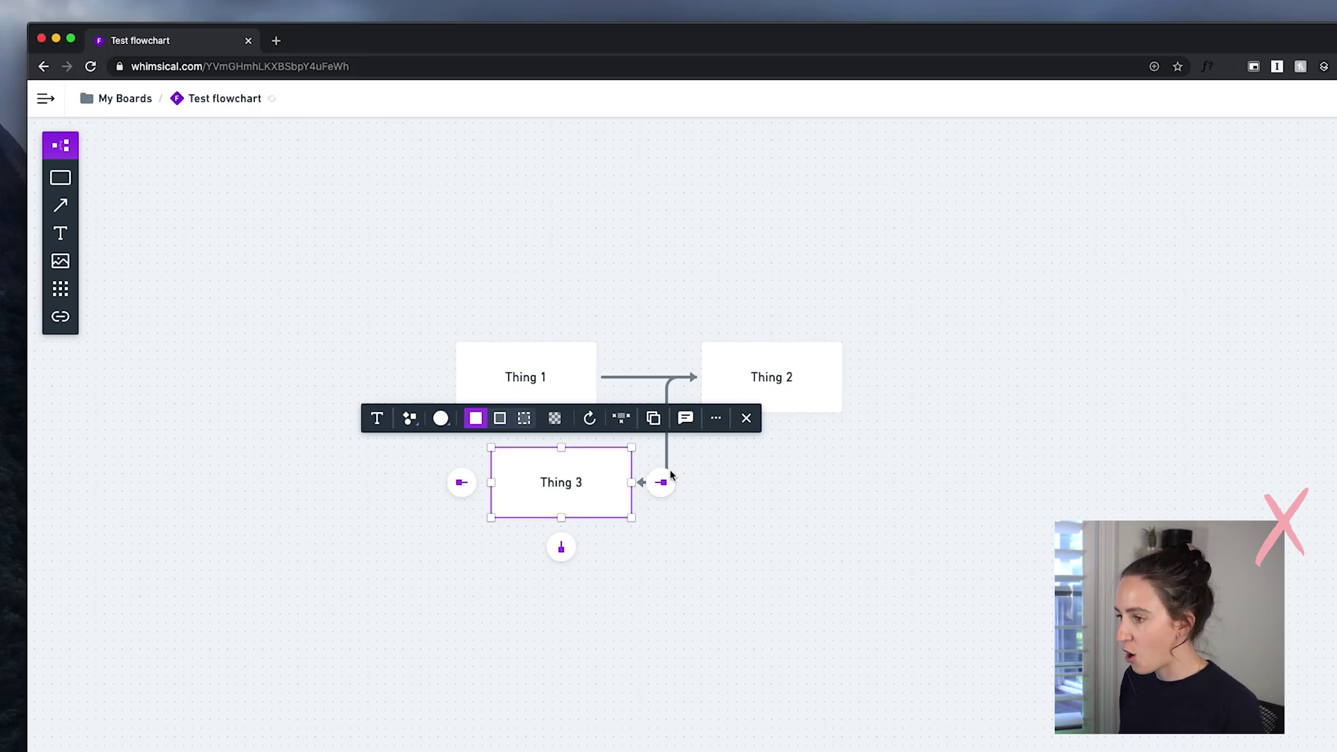
Move Thing 3 down-left and branch new linked boxes from its bottom and left sides.
left_click(696, 446)
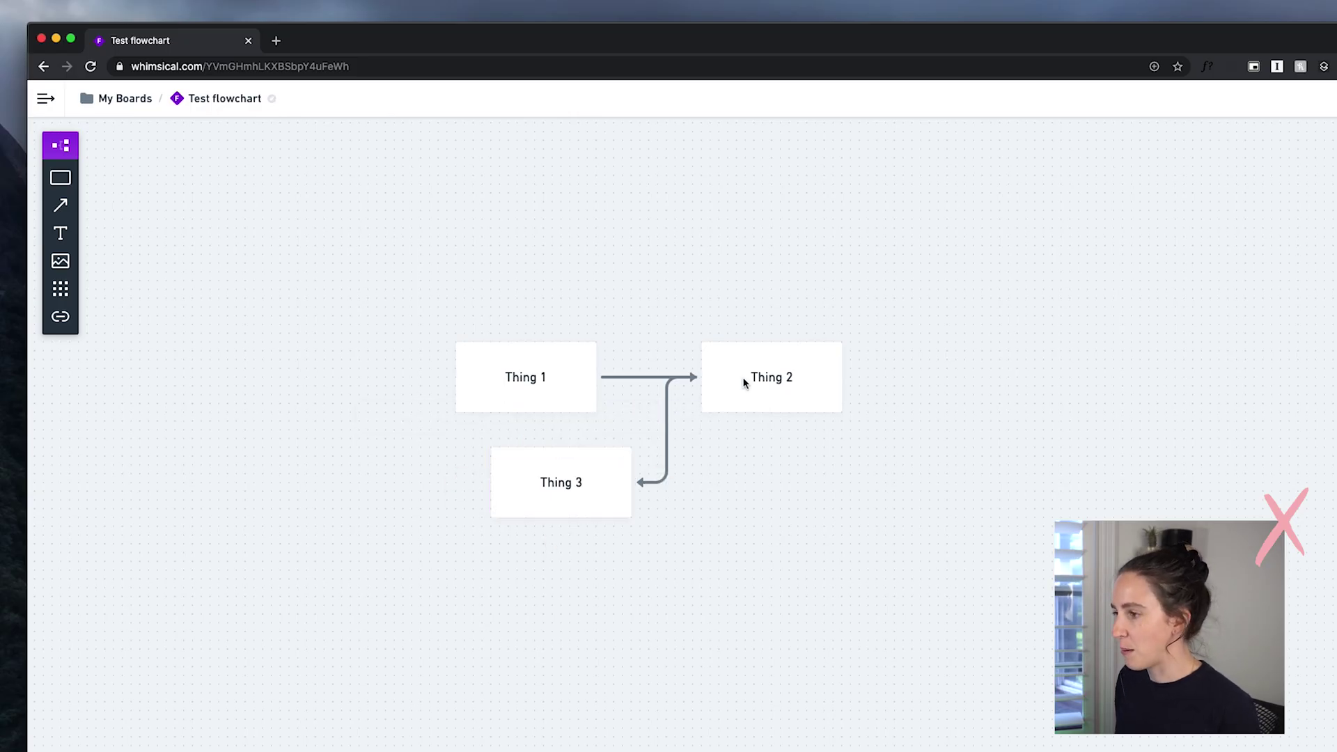
left_click_drag(596, 496, 492, 566)
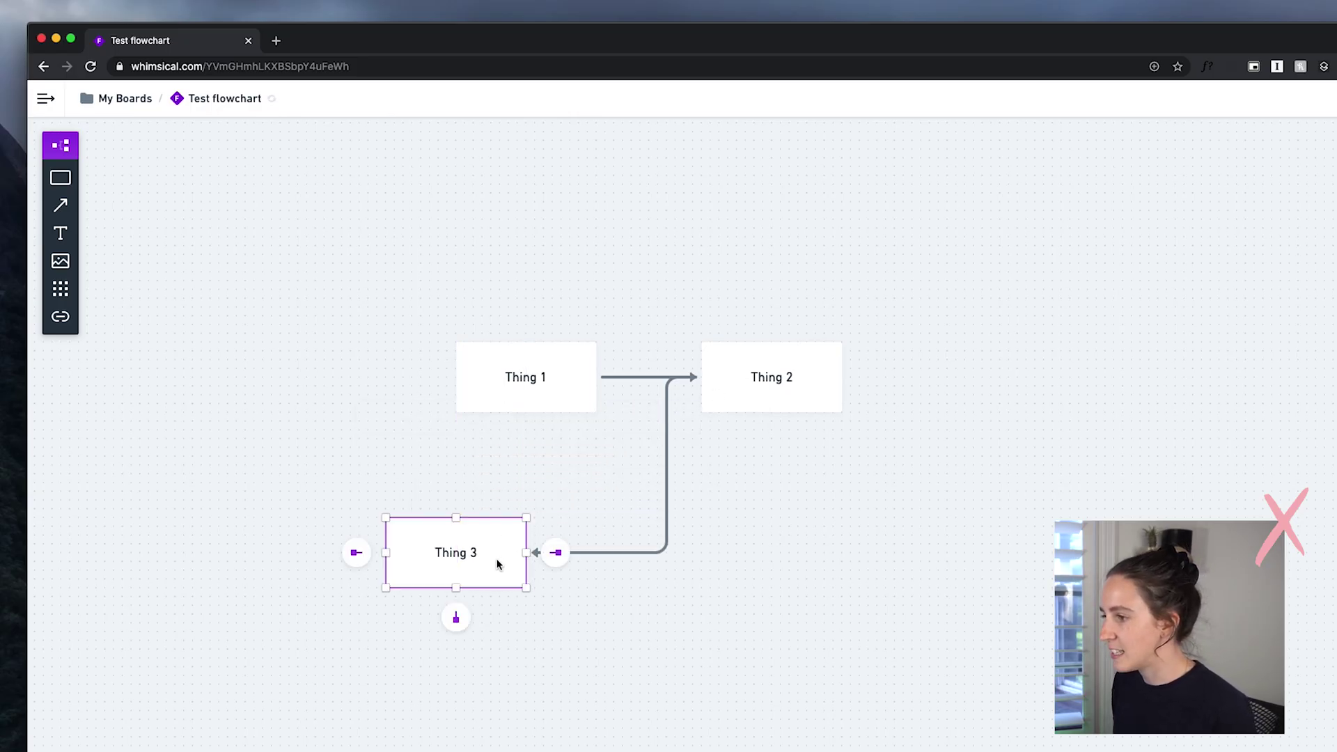
left_click(456, 618)
left_click(399, 559)
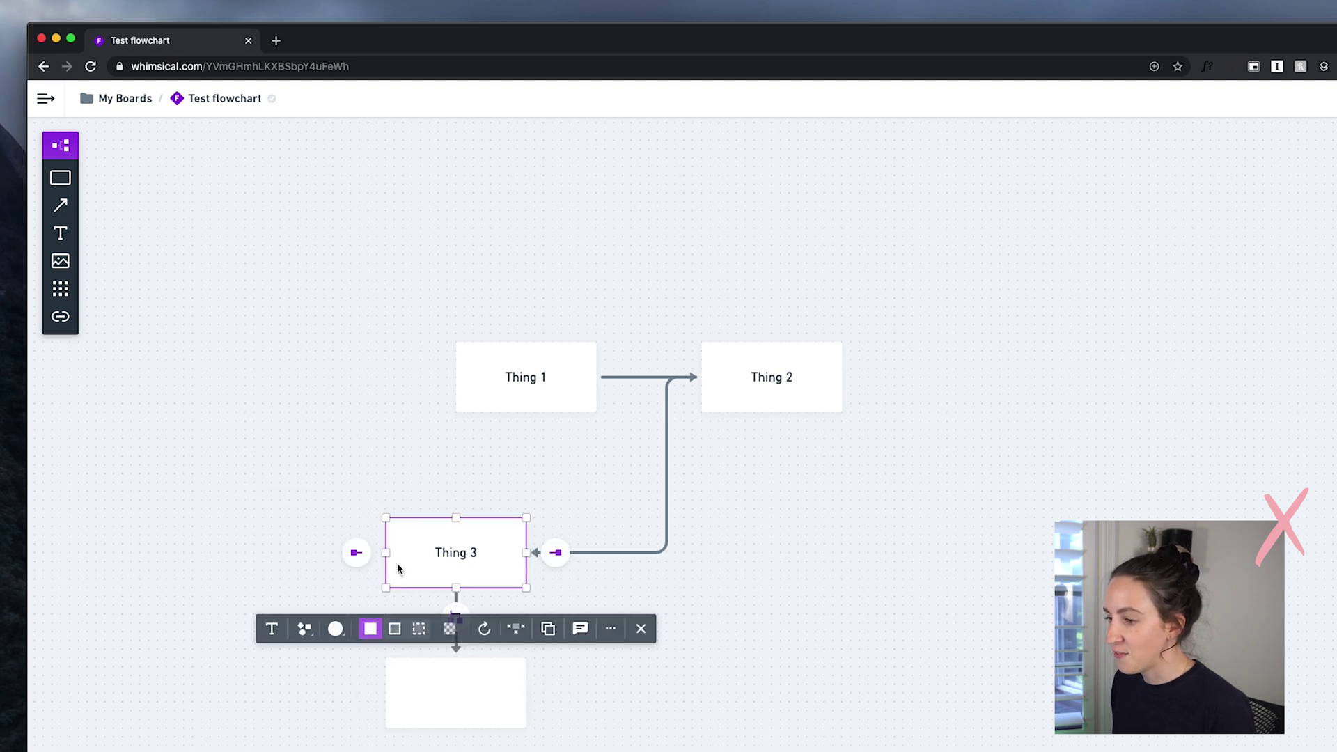
left_click(355, 552)
left_click(345, 552)
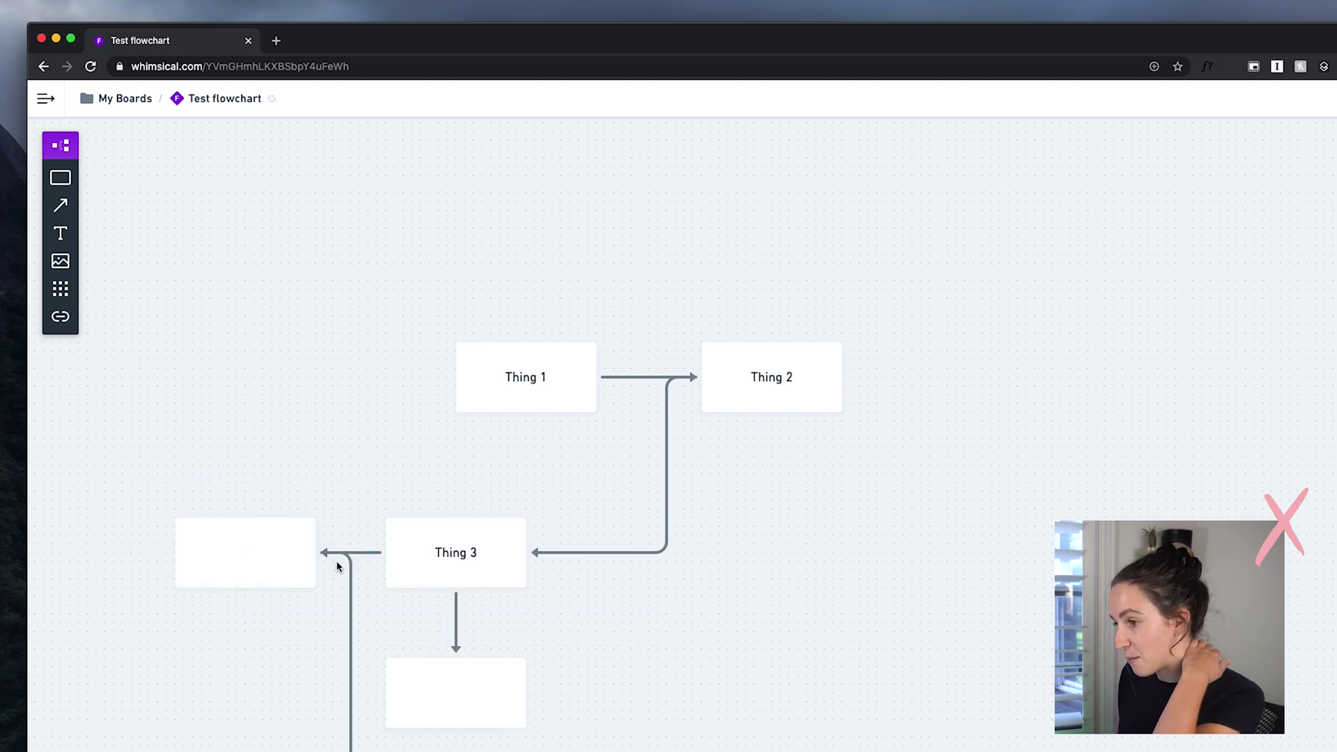
scroll(508, 536, "down", 1)
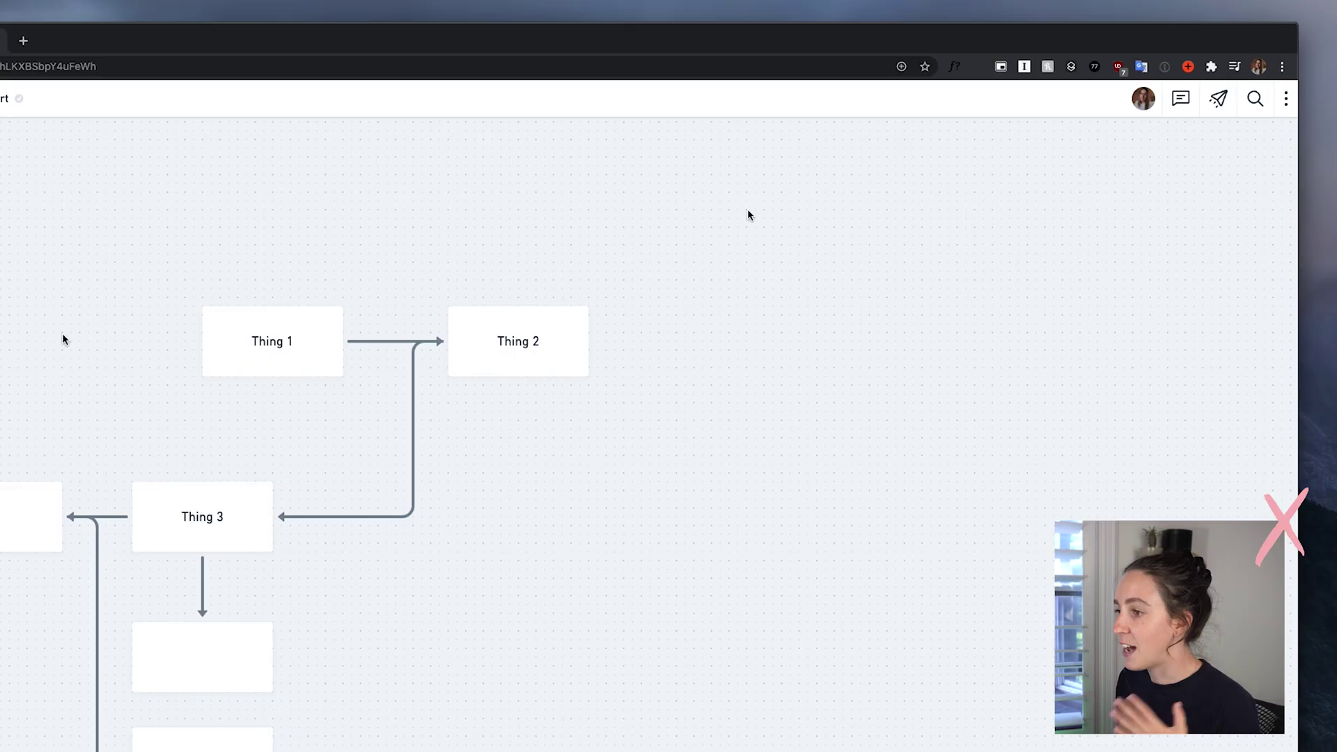
Post the comment 'This is a comment' on the Thing 1 box.
left_click(1184, 101)
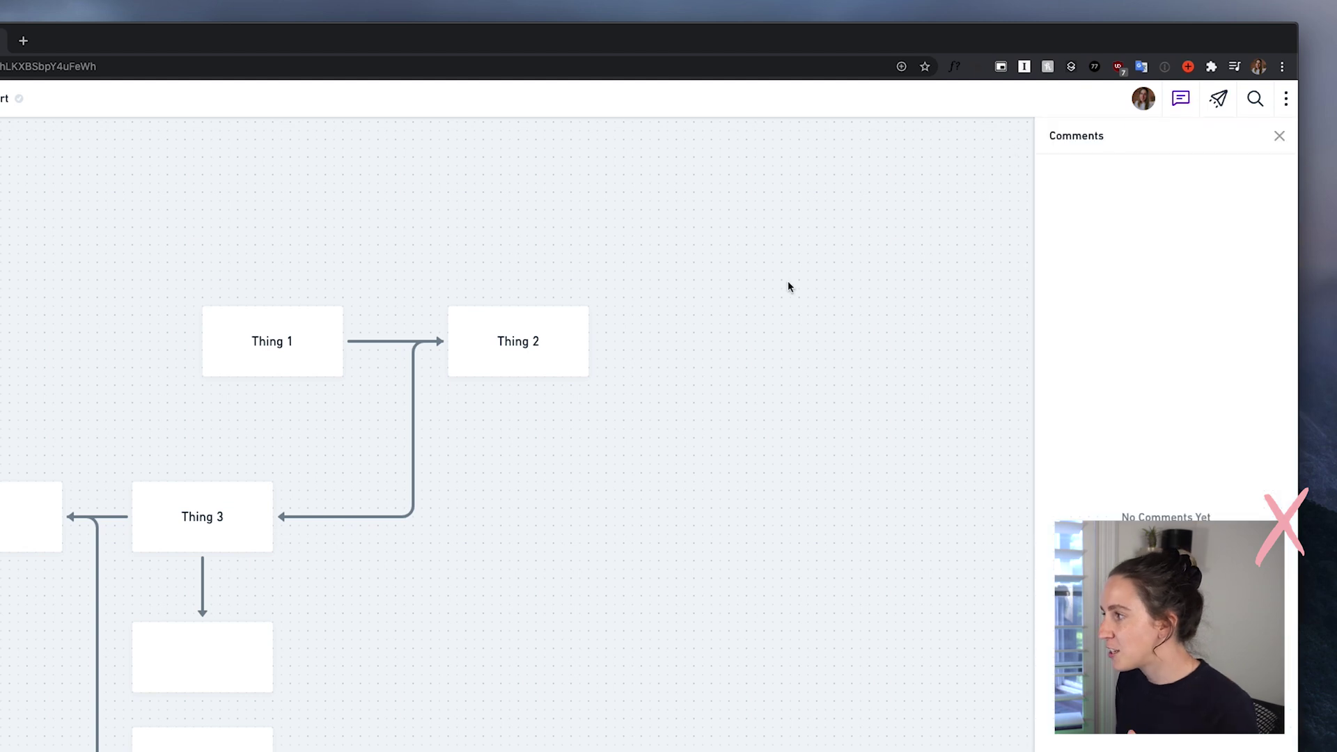
left_click(284, 324)
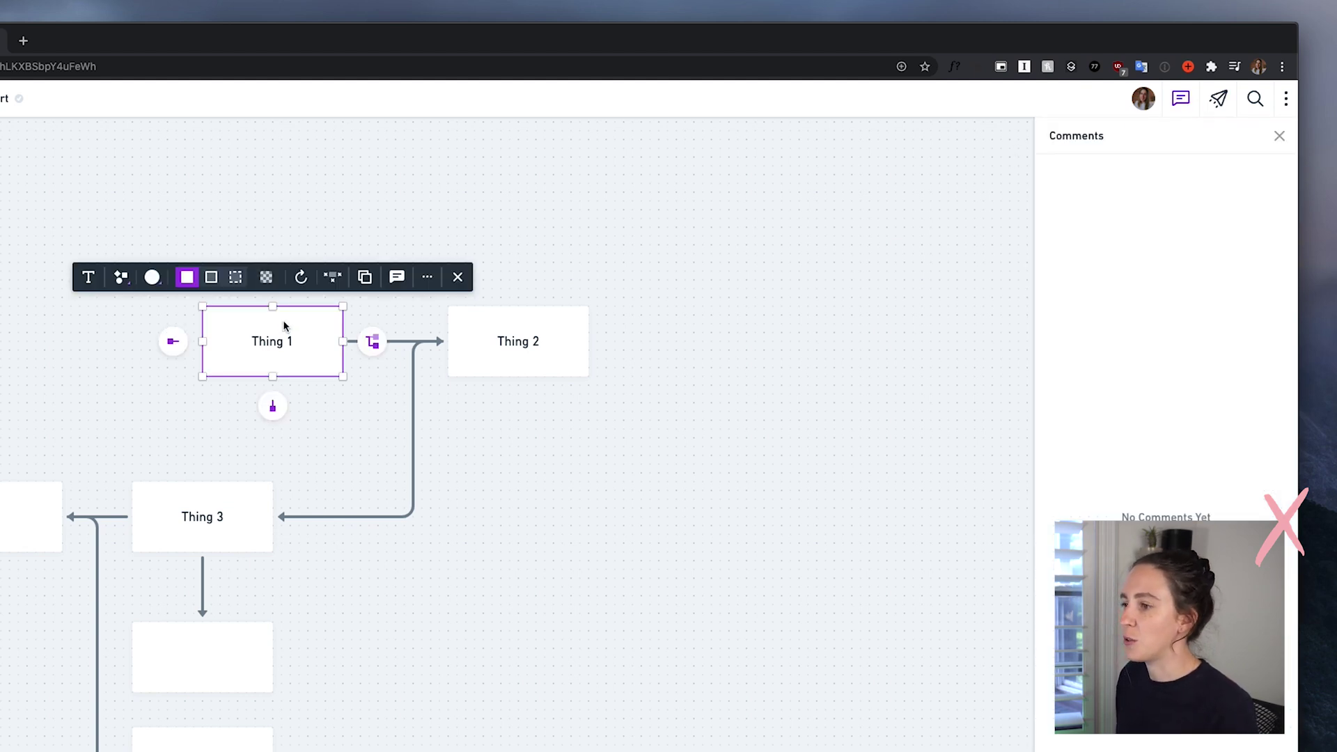
left_click(397, 277)
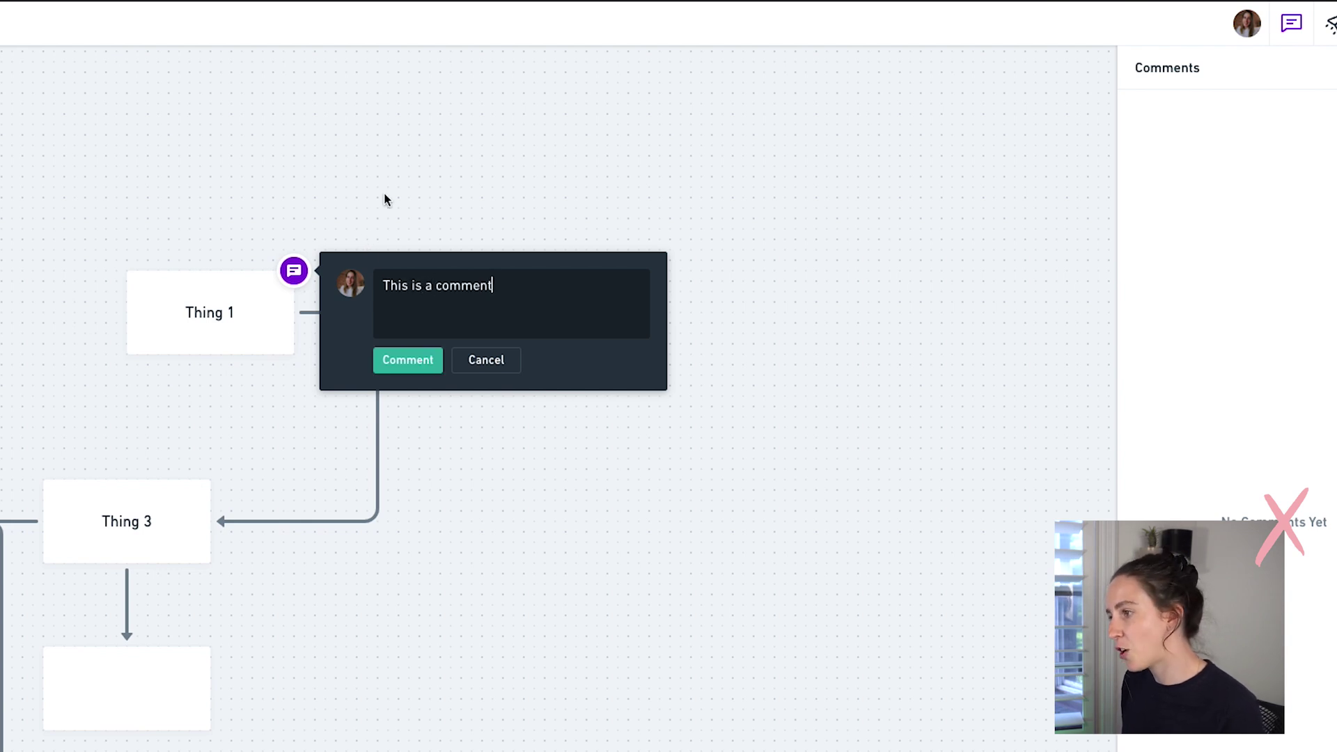
left_click(410, 357)
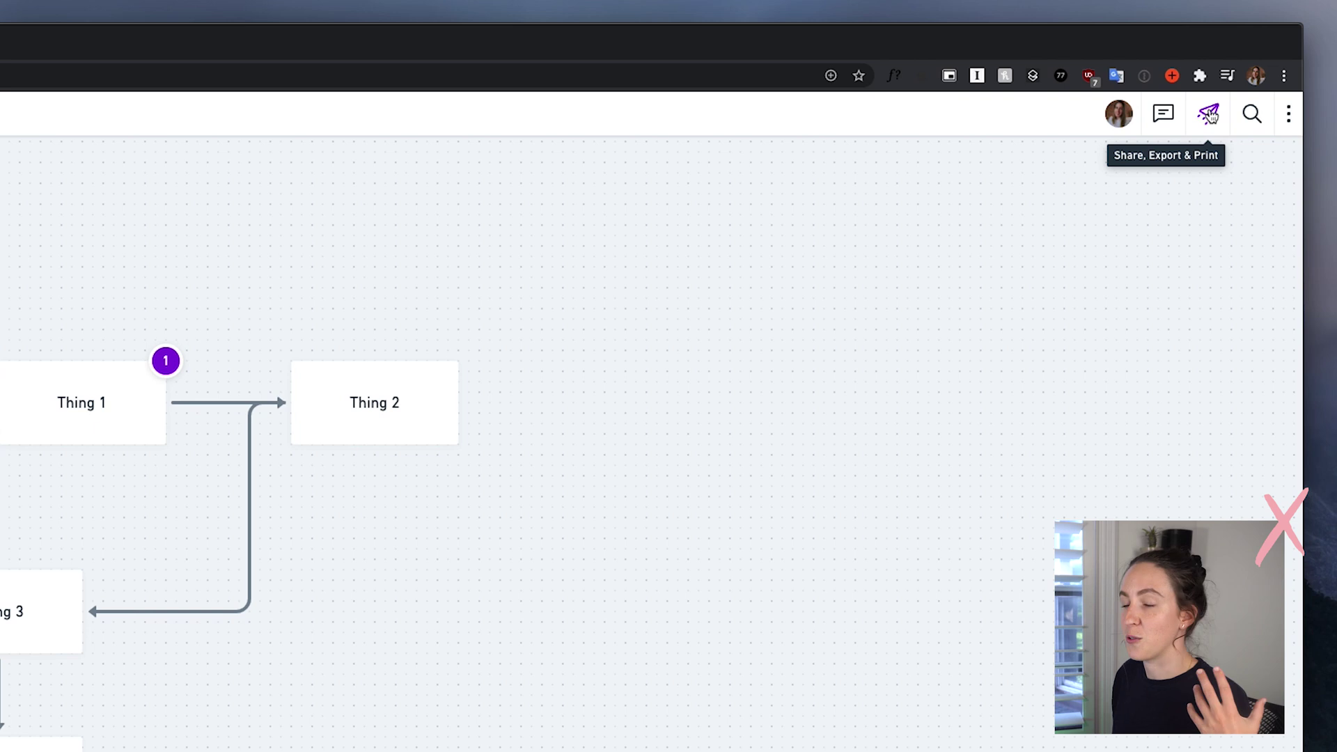
left_click(1210, 115)
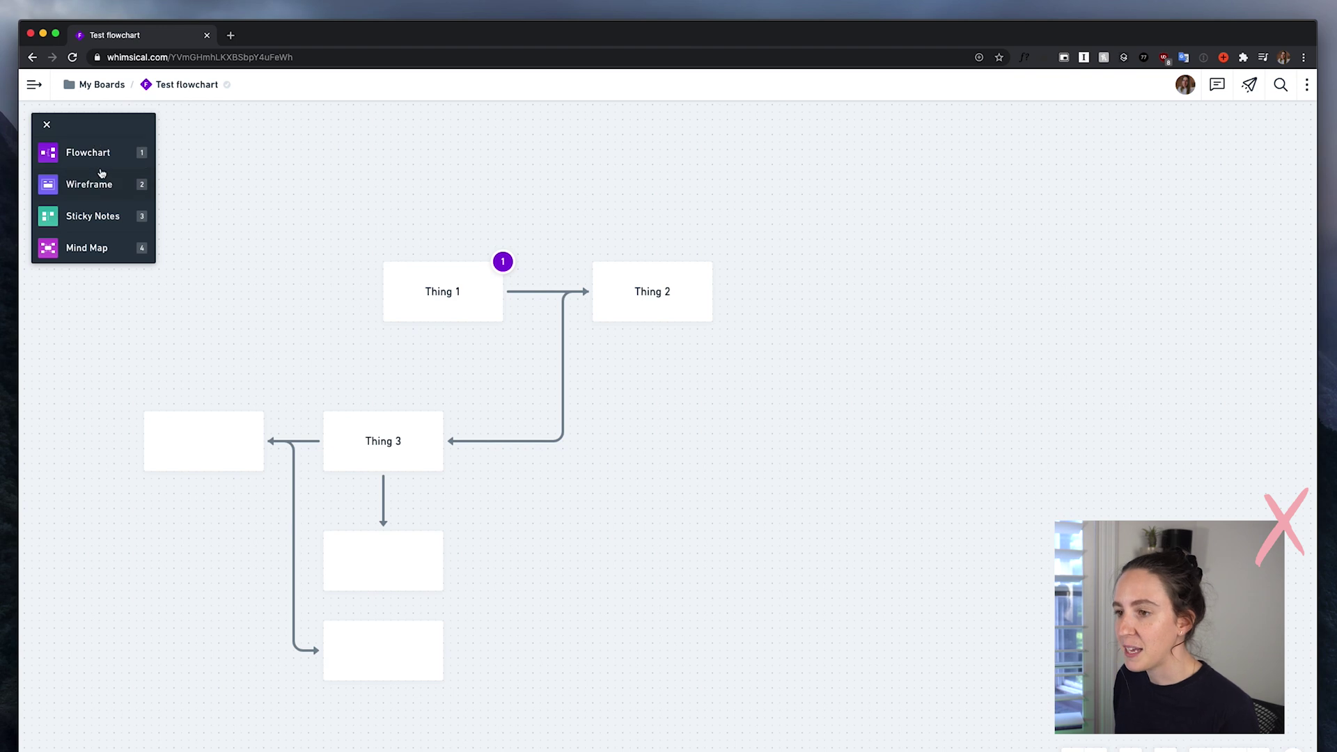
Switch to wireframe elements and place a Phone X device frame on the board.
left_click(89, 185)
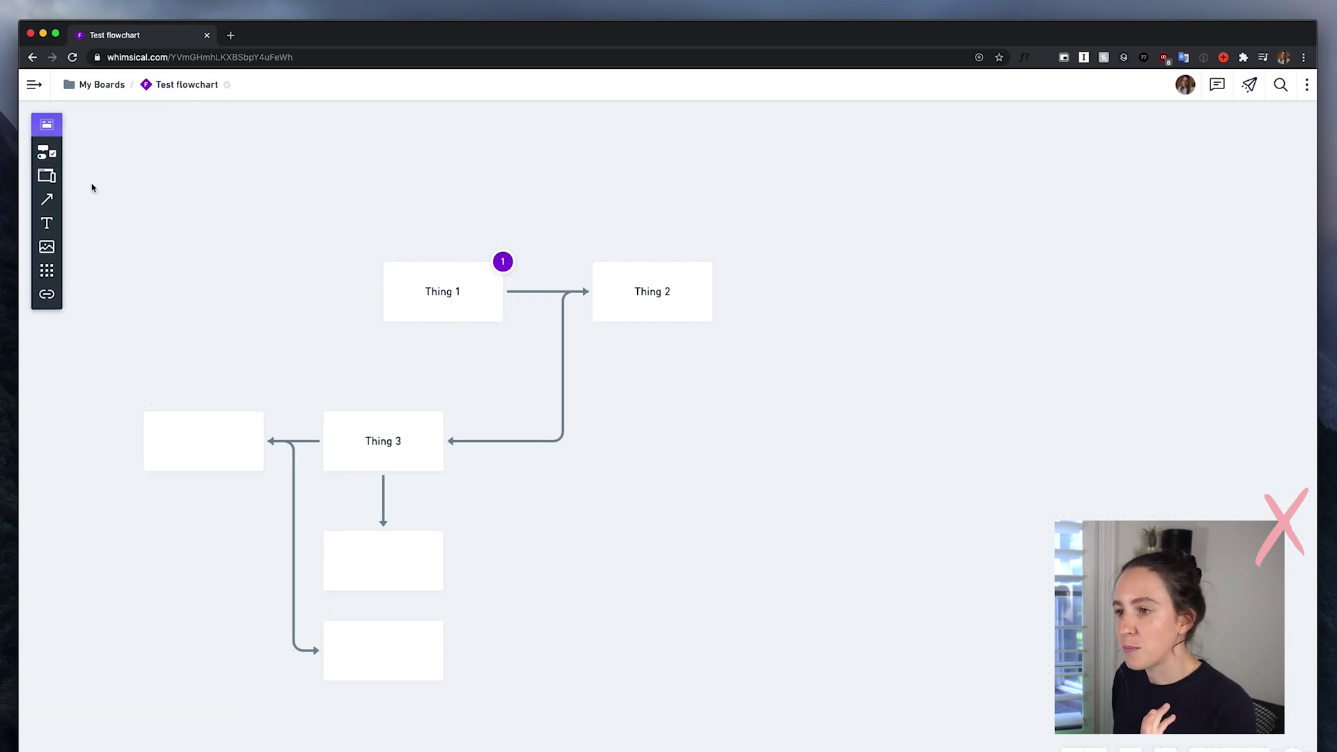
scroll(928, 432, "right", 2)
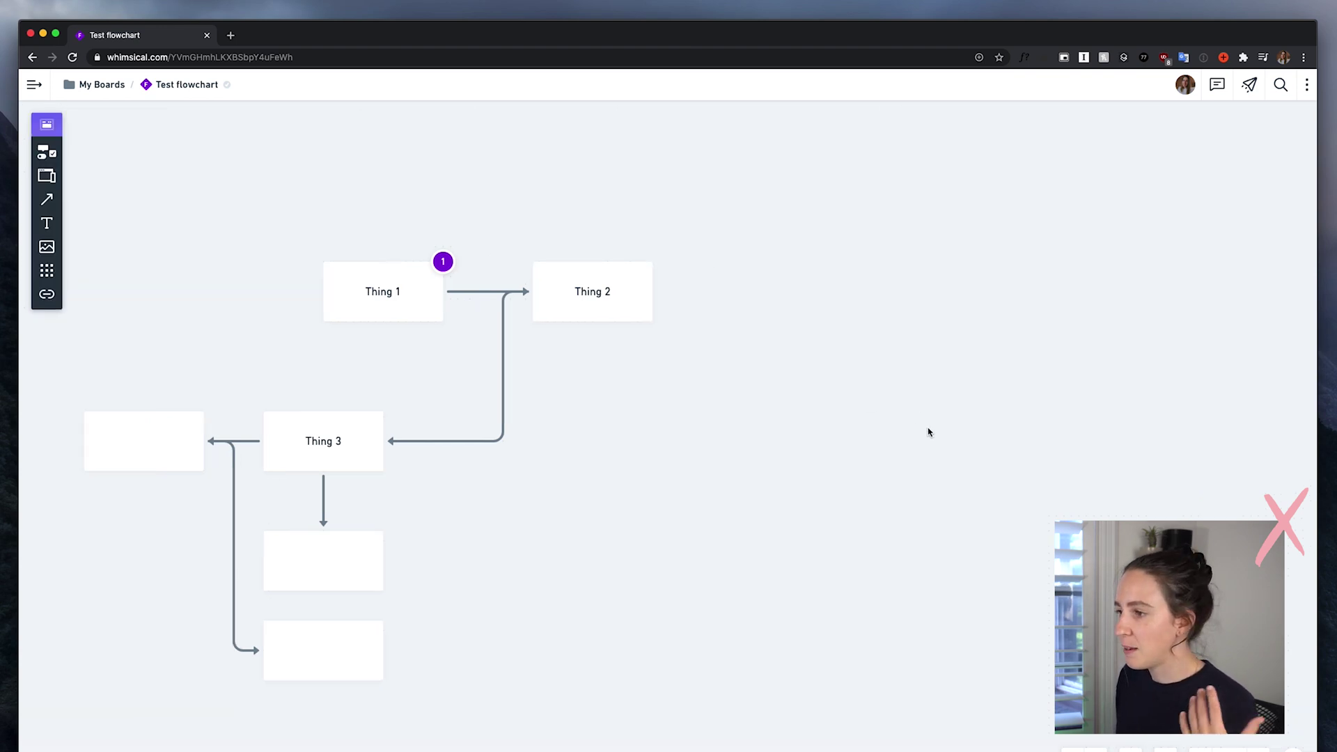
scroll(903, 423, "right", 4)
left_click(51, 181)
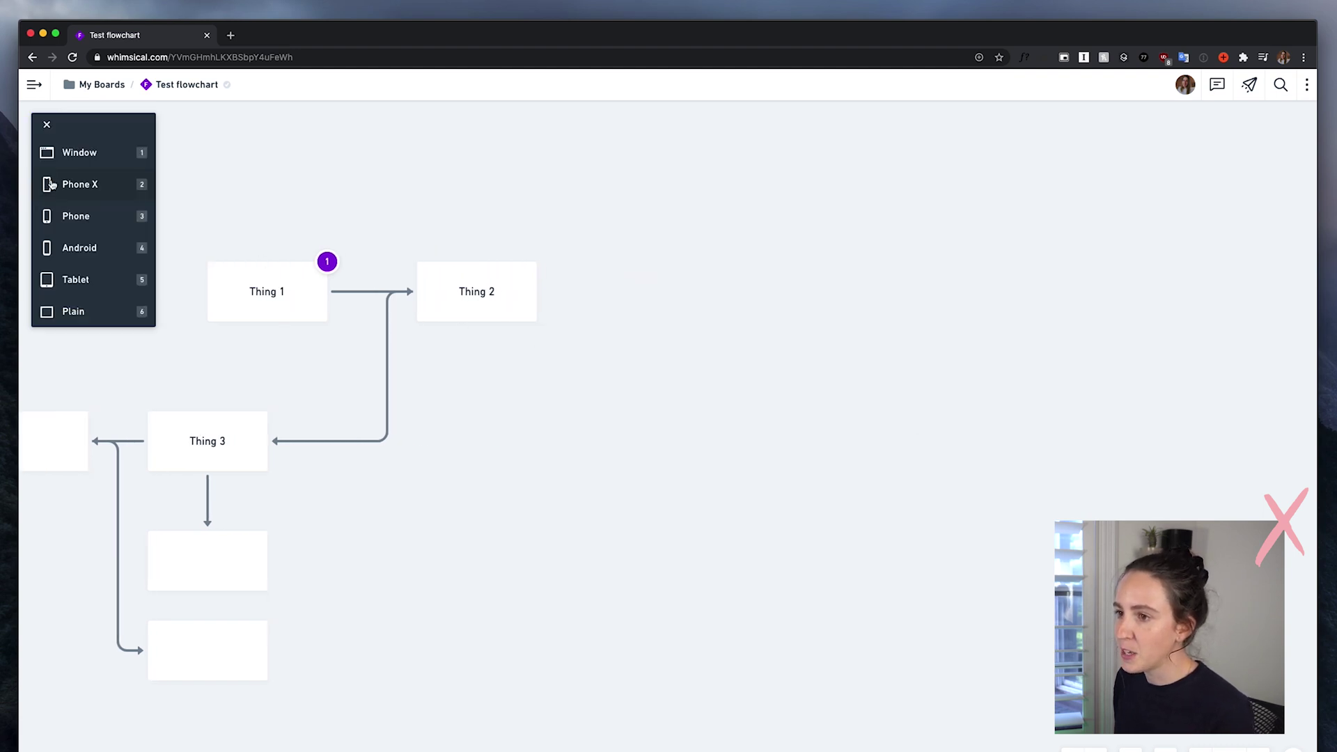
left_click(89, 185)
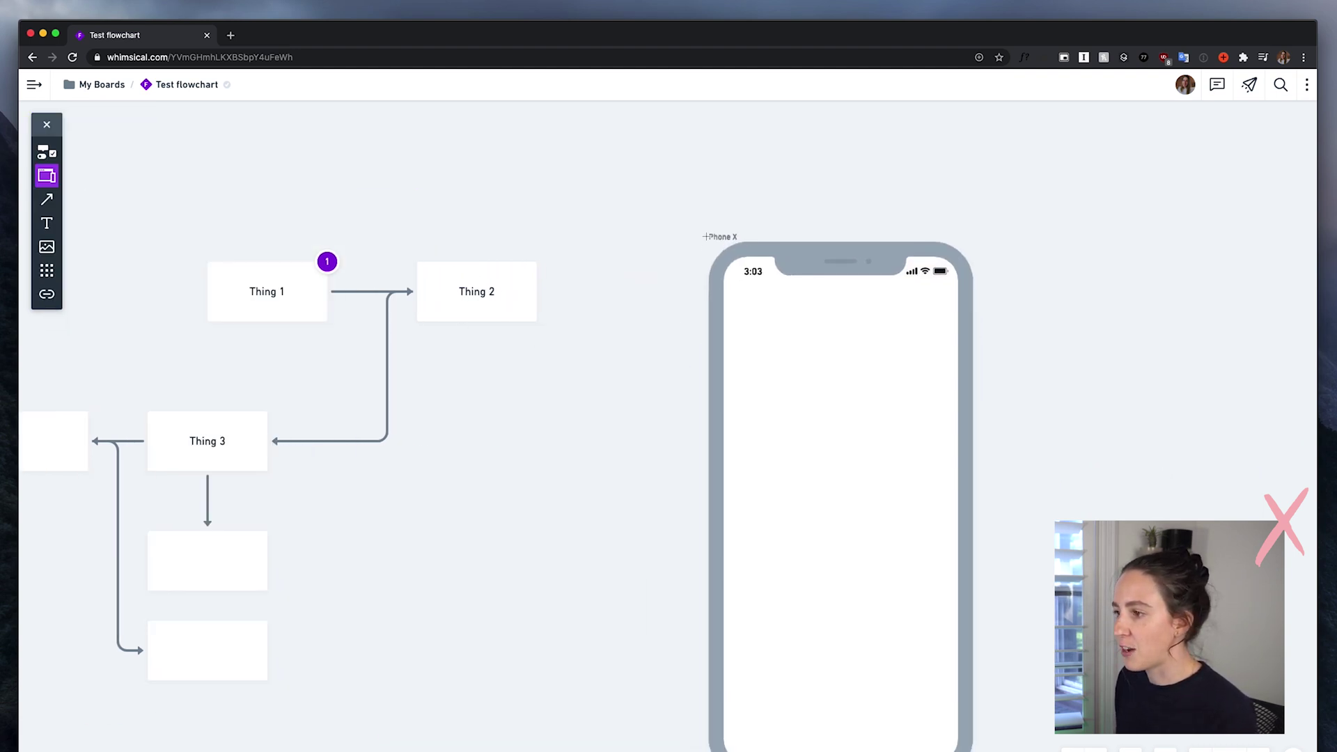
left_click(826, 415)
left_click(1063, 443)
Place a desktop window frame to the right of the Phone X frame.
scroll(1063, 443, "right", 10)
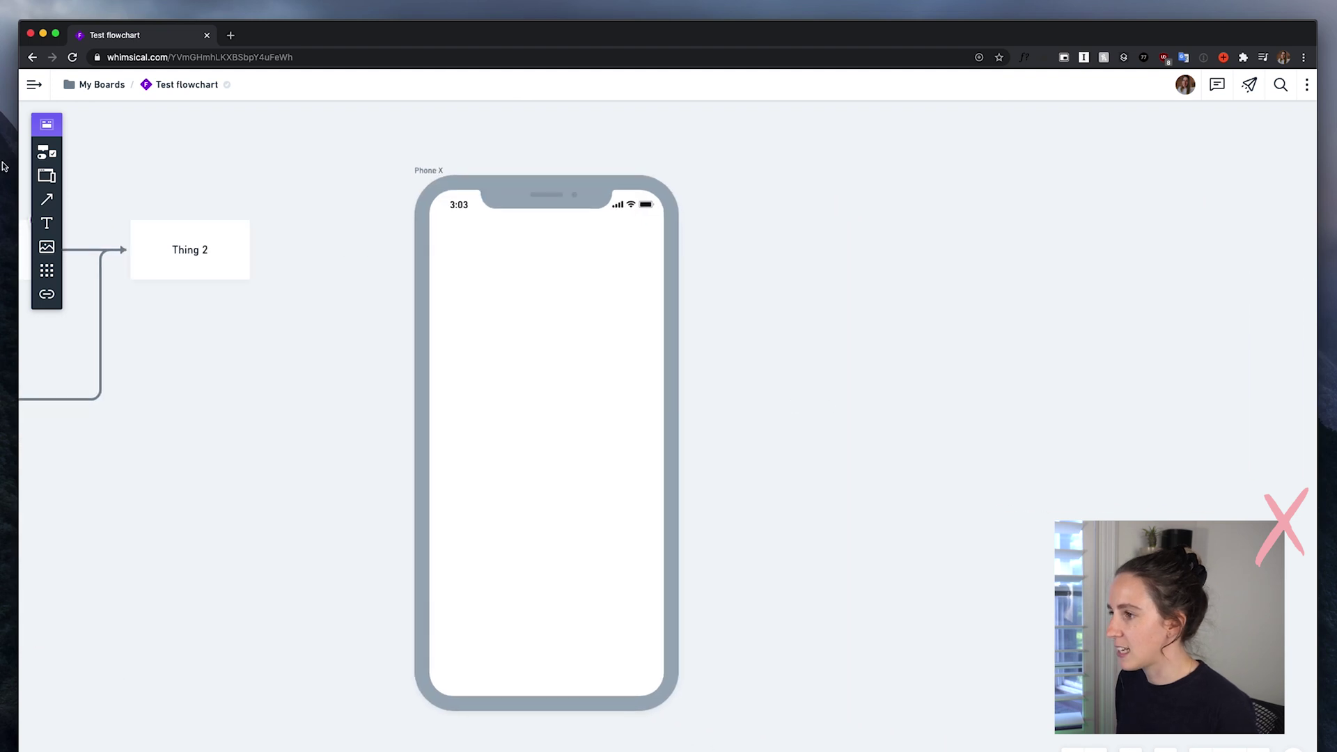
left_click(45, 178)
left_click(110, 159)
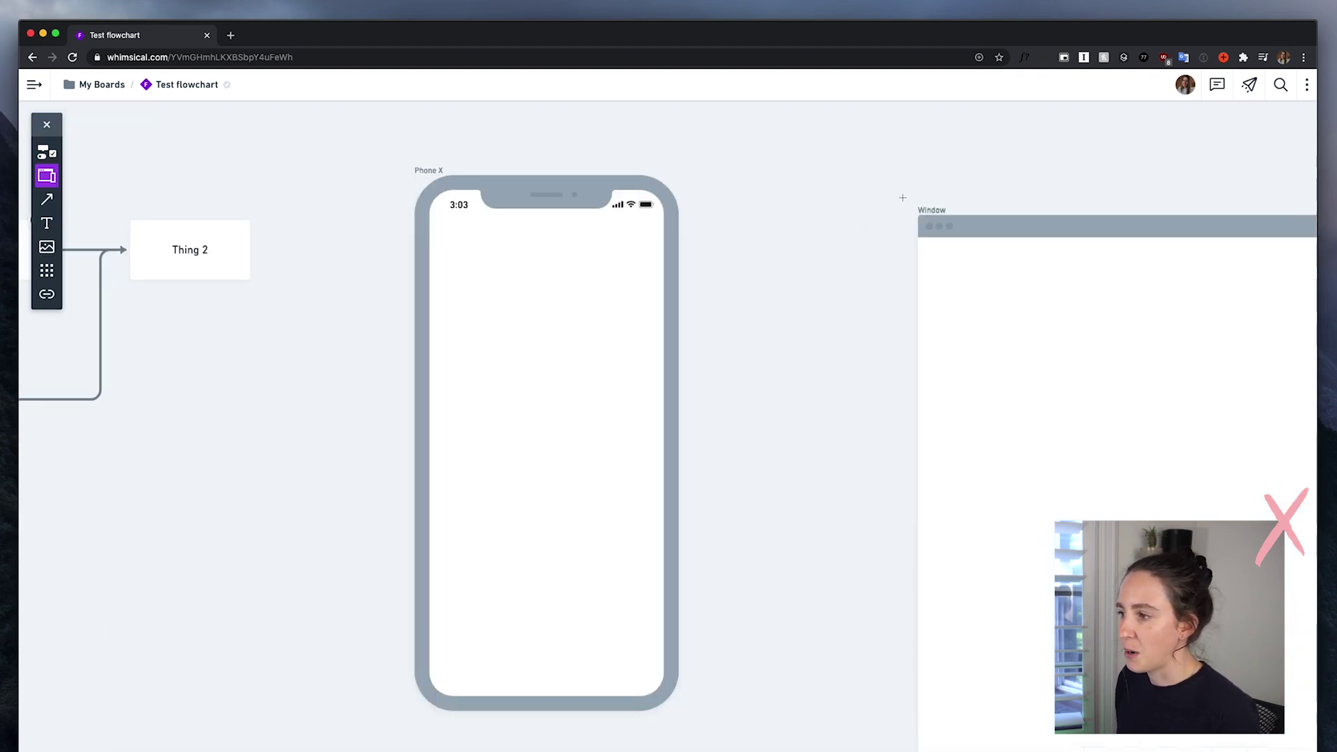
left_click(820, 232)
scroll(1035, 394, "down", 2)
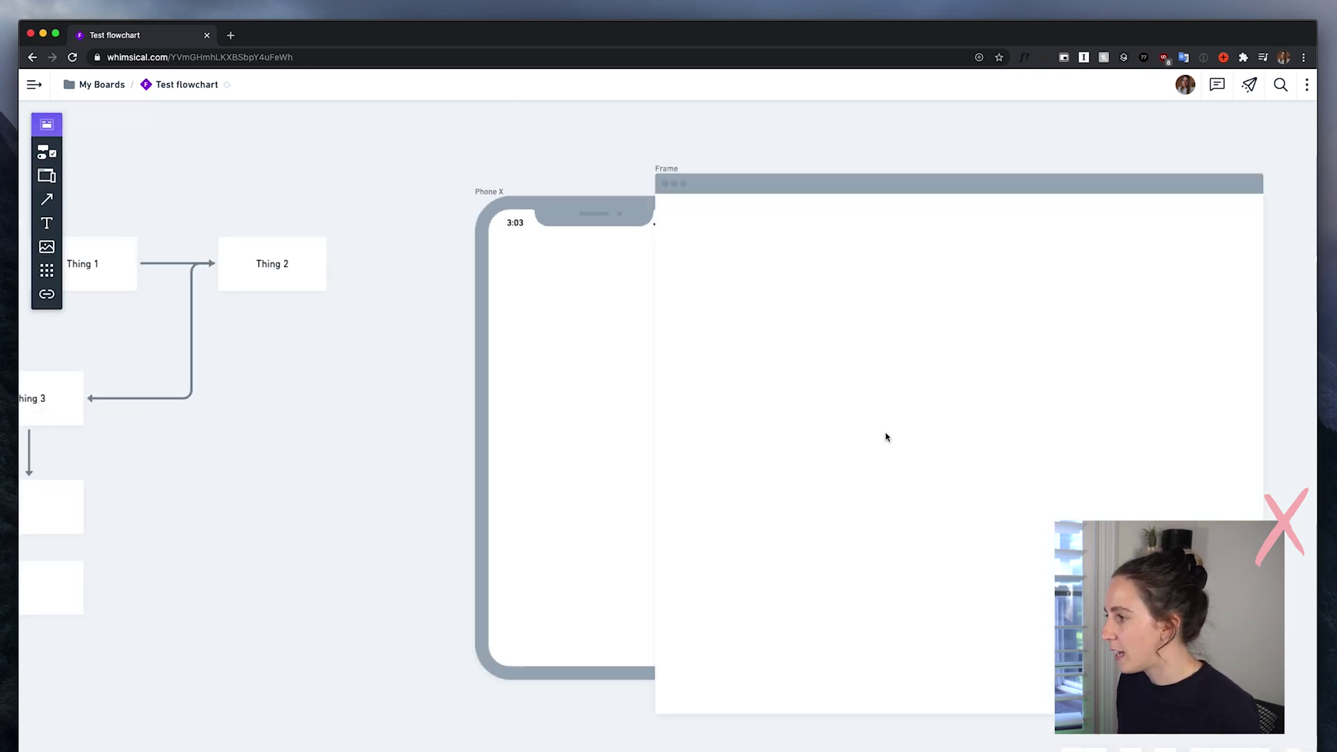
left_click(745, 453)
scroll(744, 454, "down", 2)
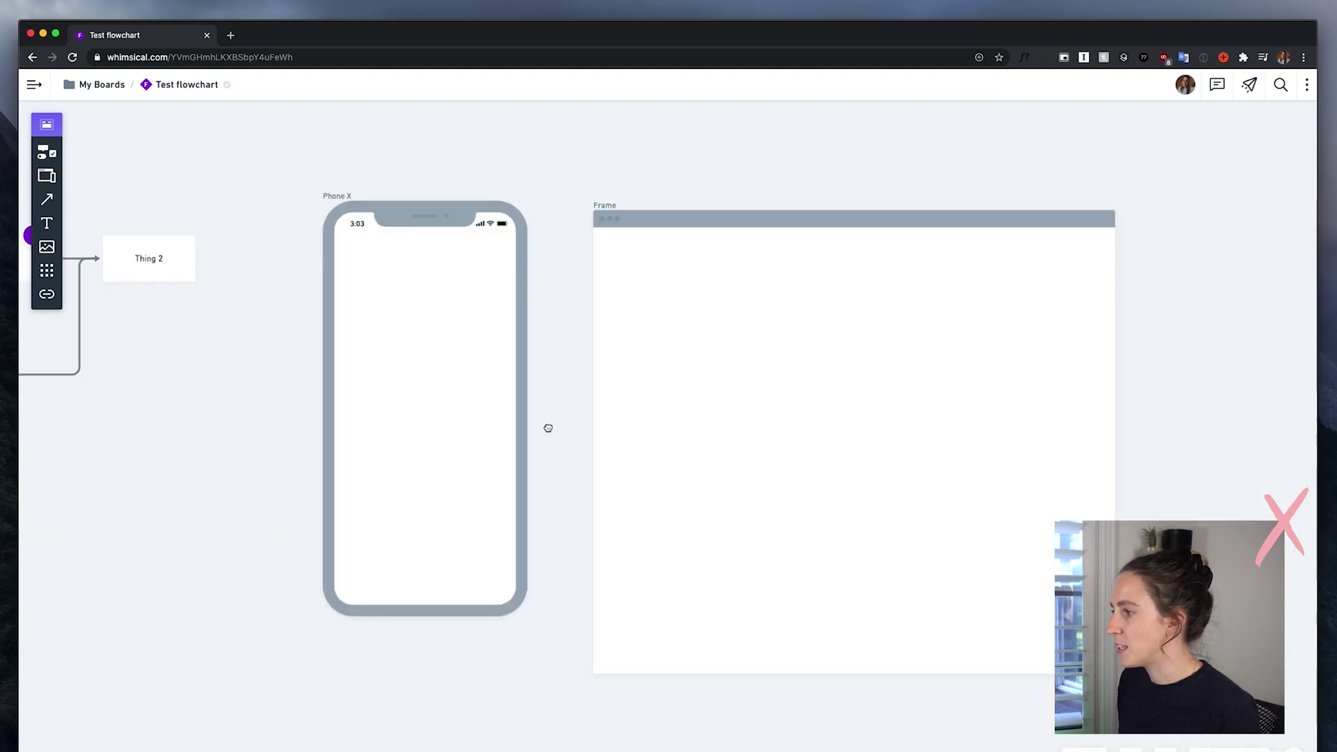
left_click(390, 329)
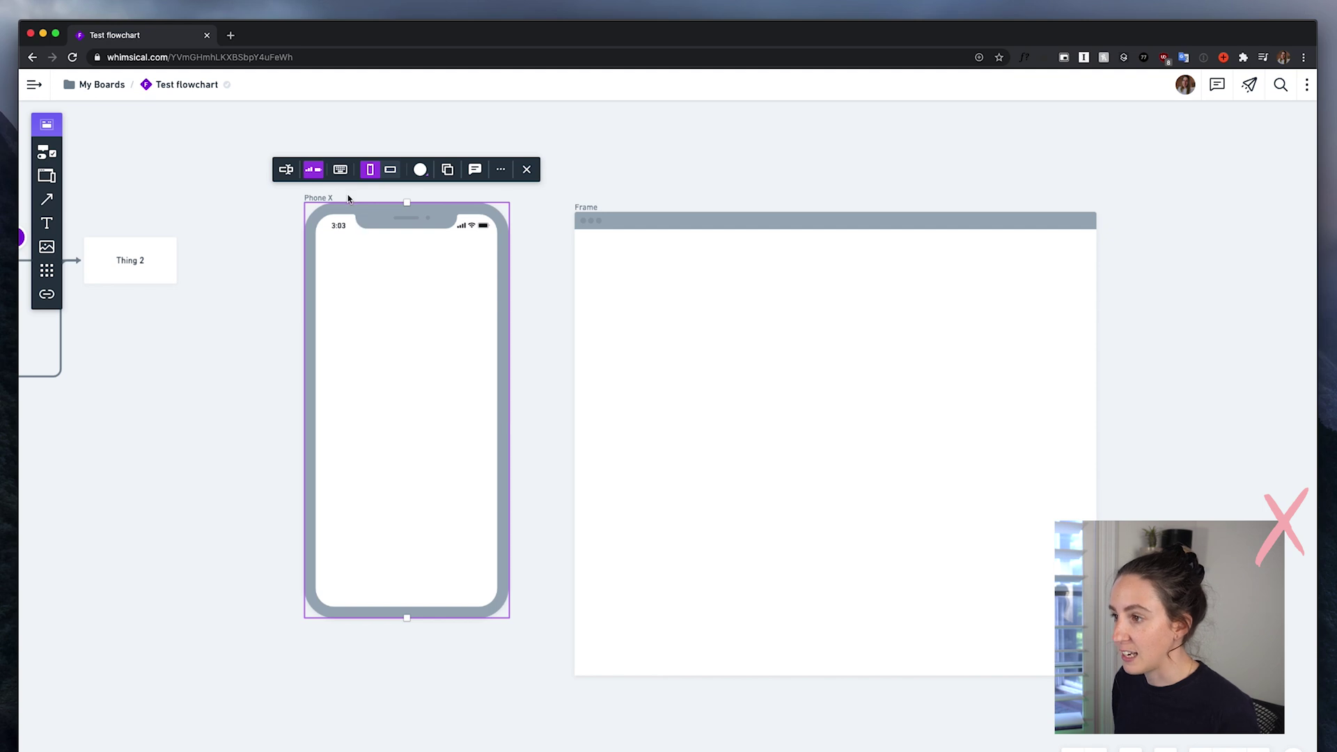
left_click(337, 172)
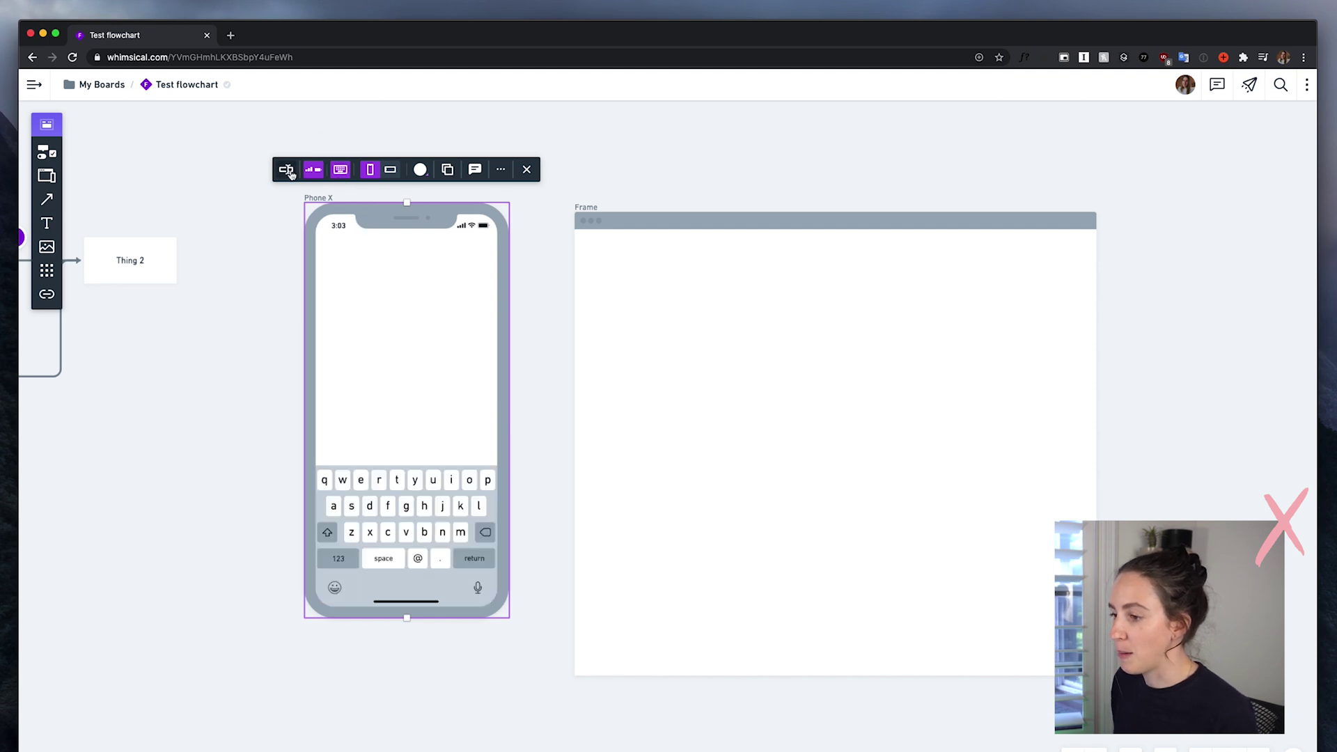
left_click(390, 170)
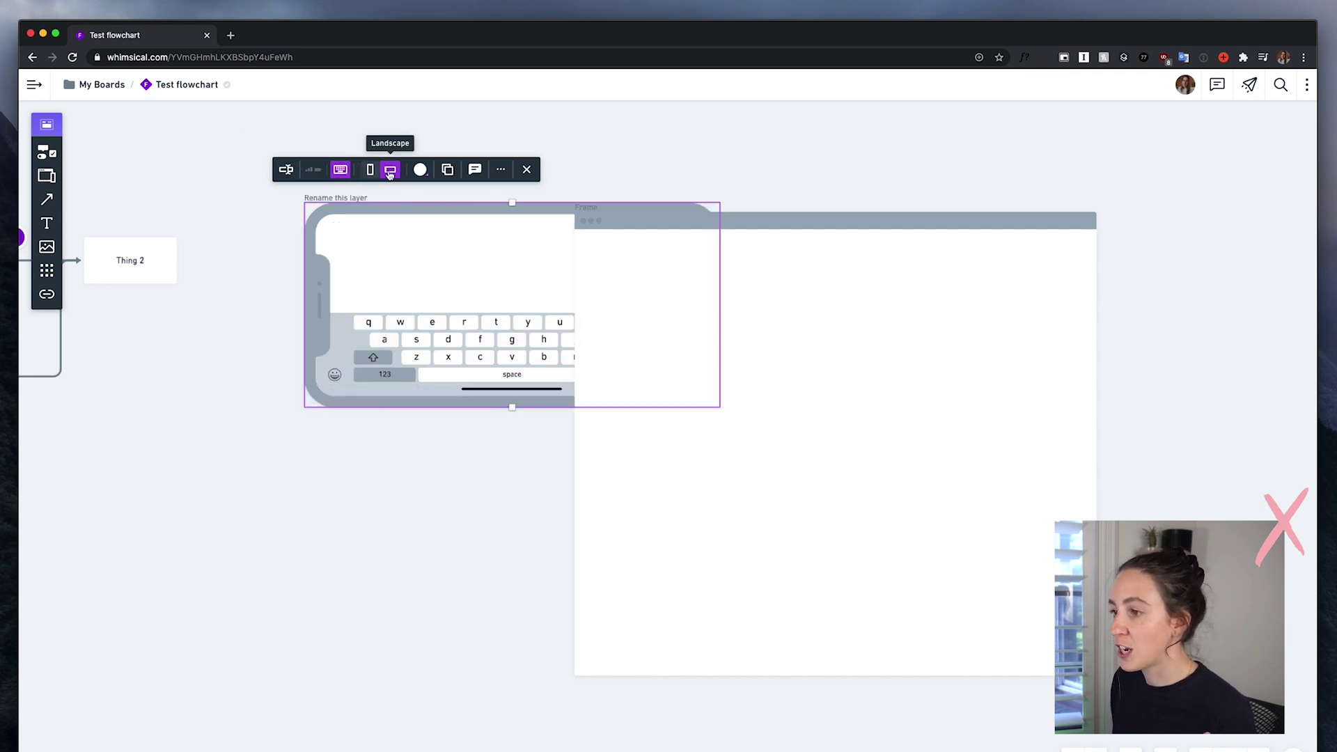
left_click_drag(487, 289, 277, 439)
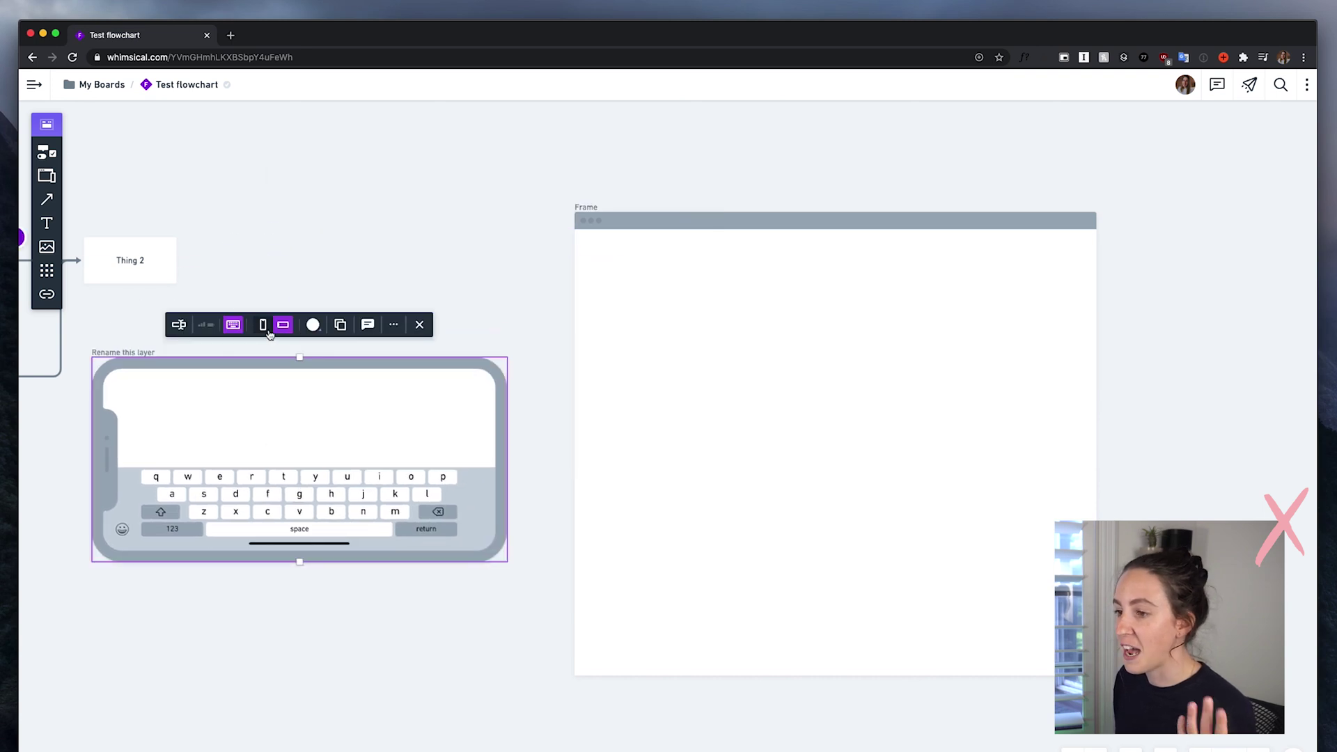
left_click(261, 326)
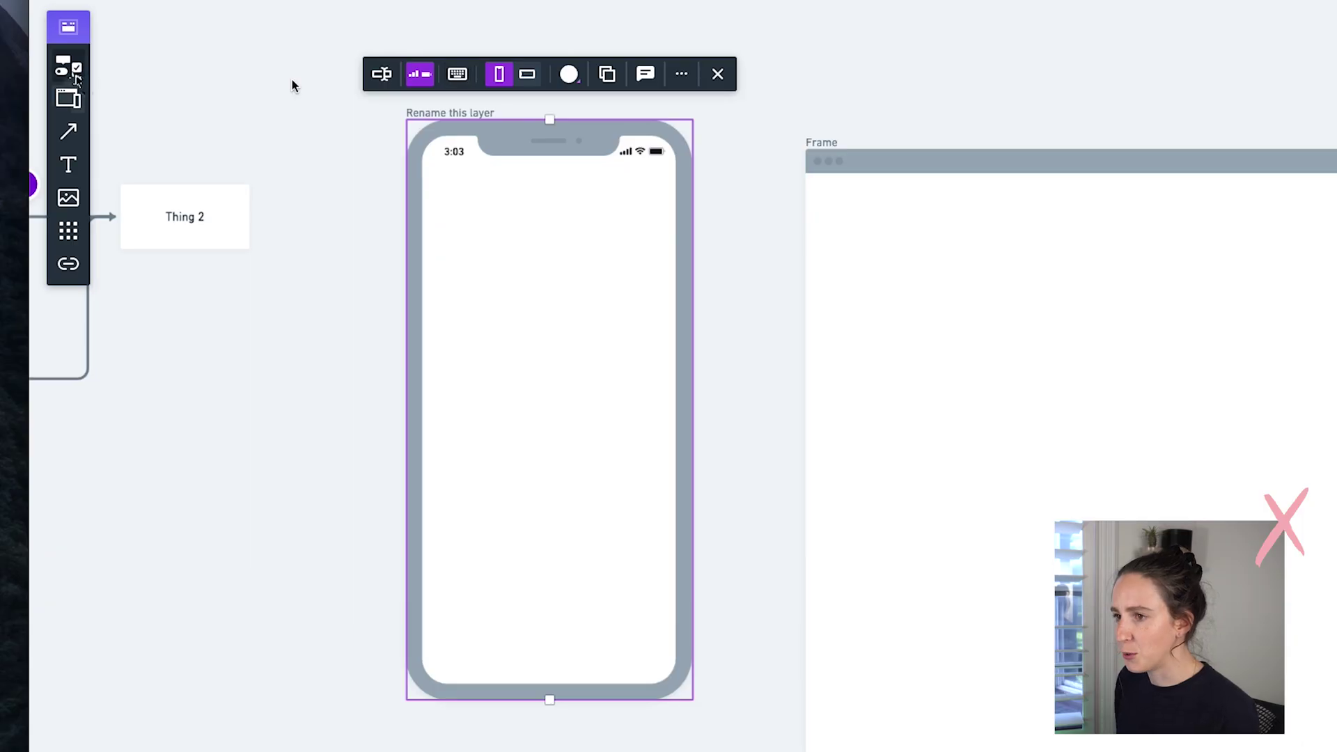
Drag an image placeholder into the phone frame and widen it across the phone.
left_click(70, 68)
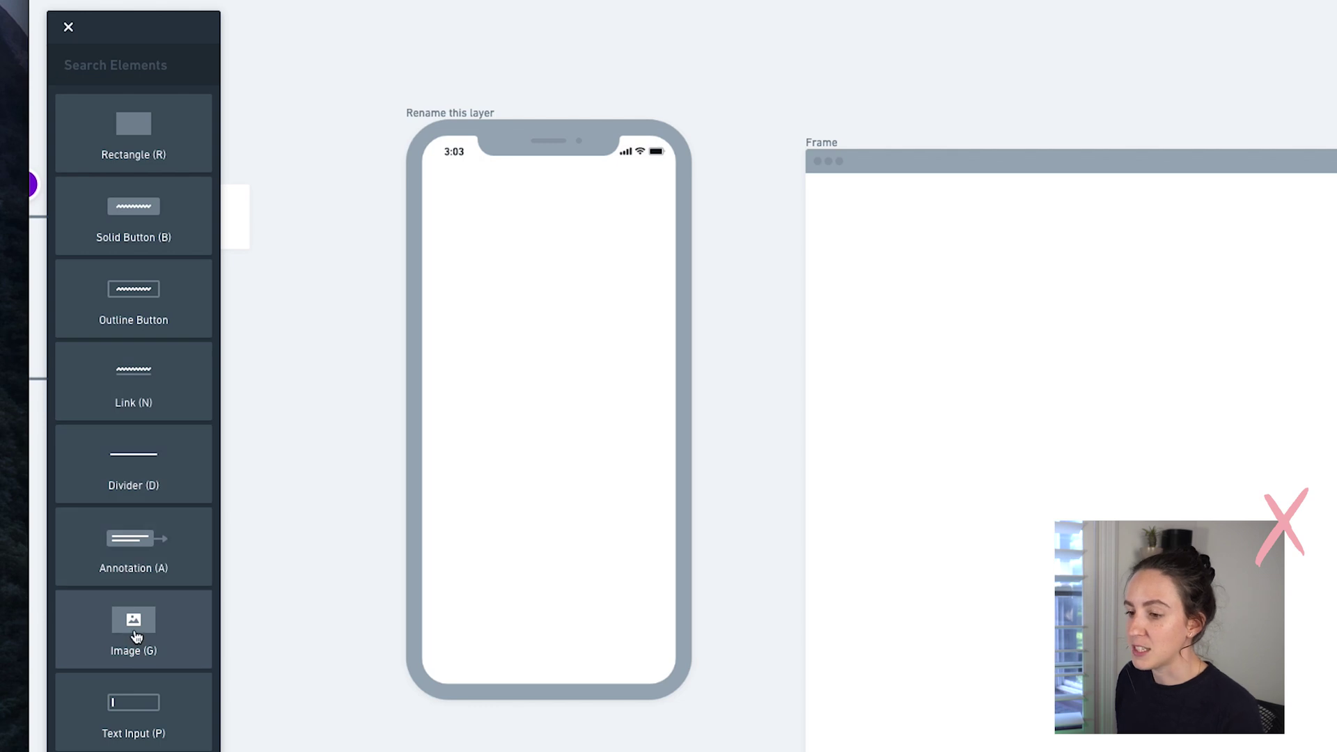
left_click_drag(136, 638, 447, 180)
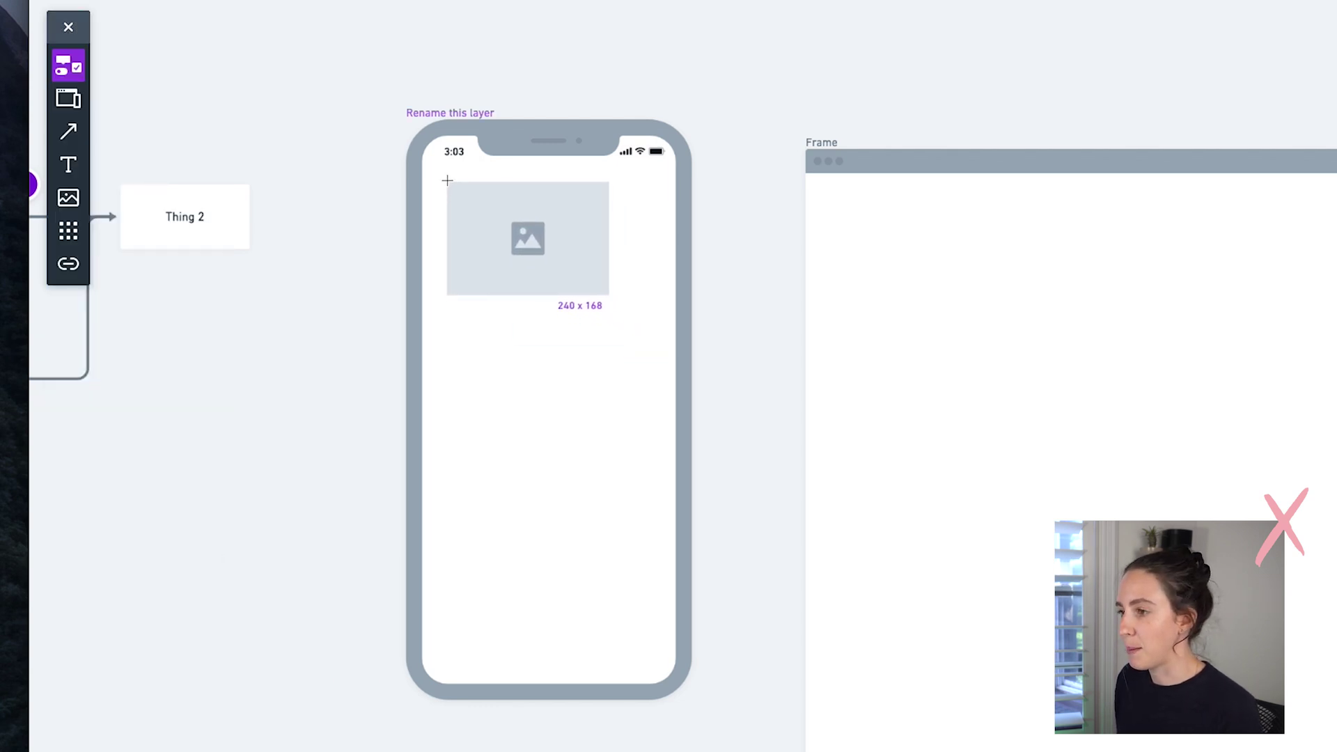
left_click_drag(607, 293, 647, 321)
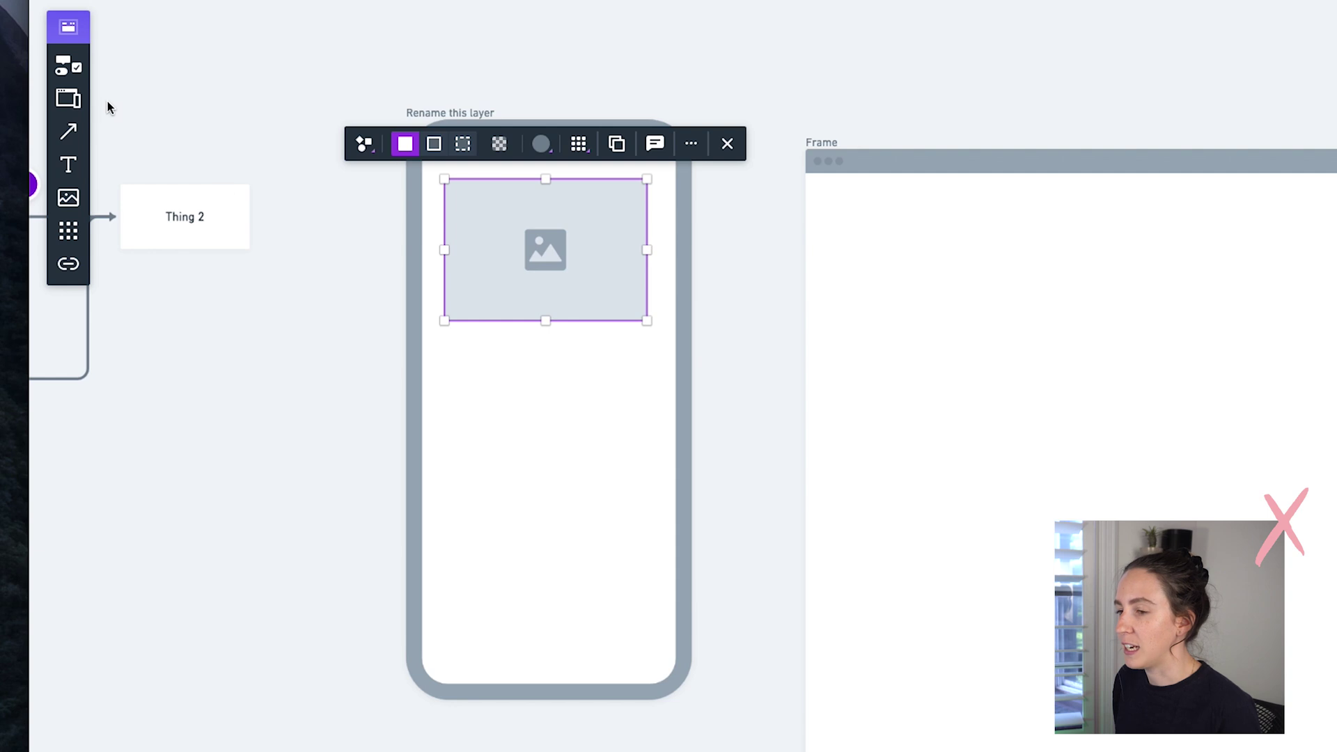
Add a solid button near the bottom of the phone frame.
left_click(78, 77)
scroll(163, 408, "down", 1)
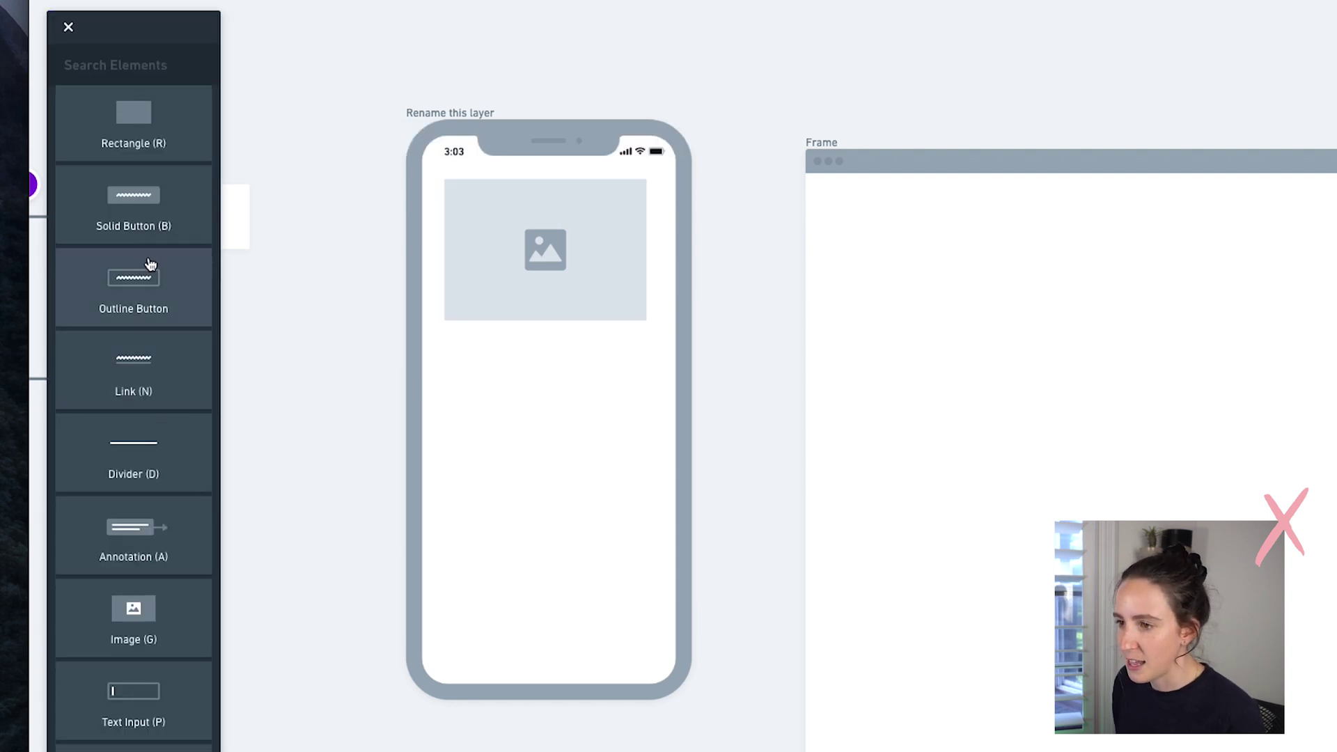
left_click_drag(148, 230, 654, 631)
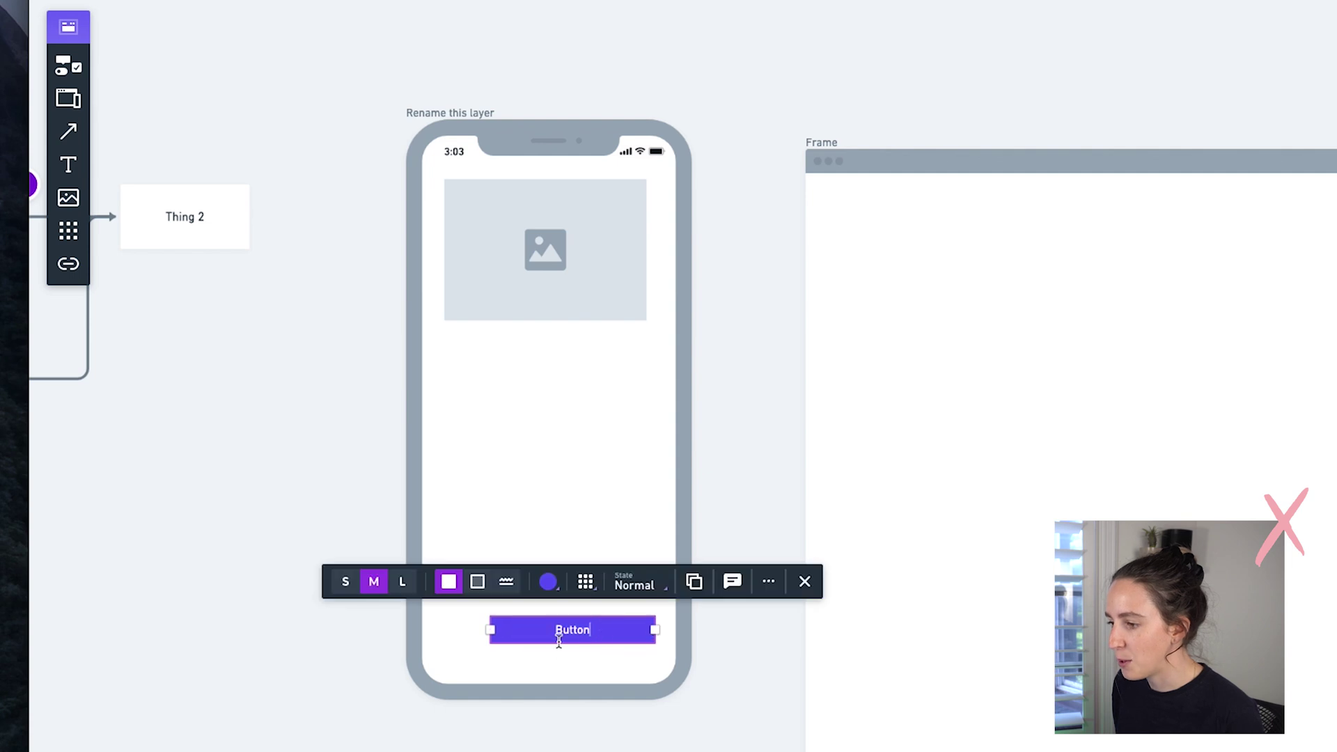
key("Escape")
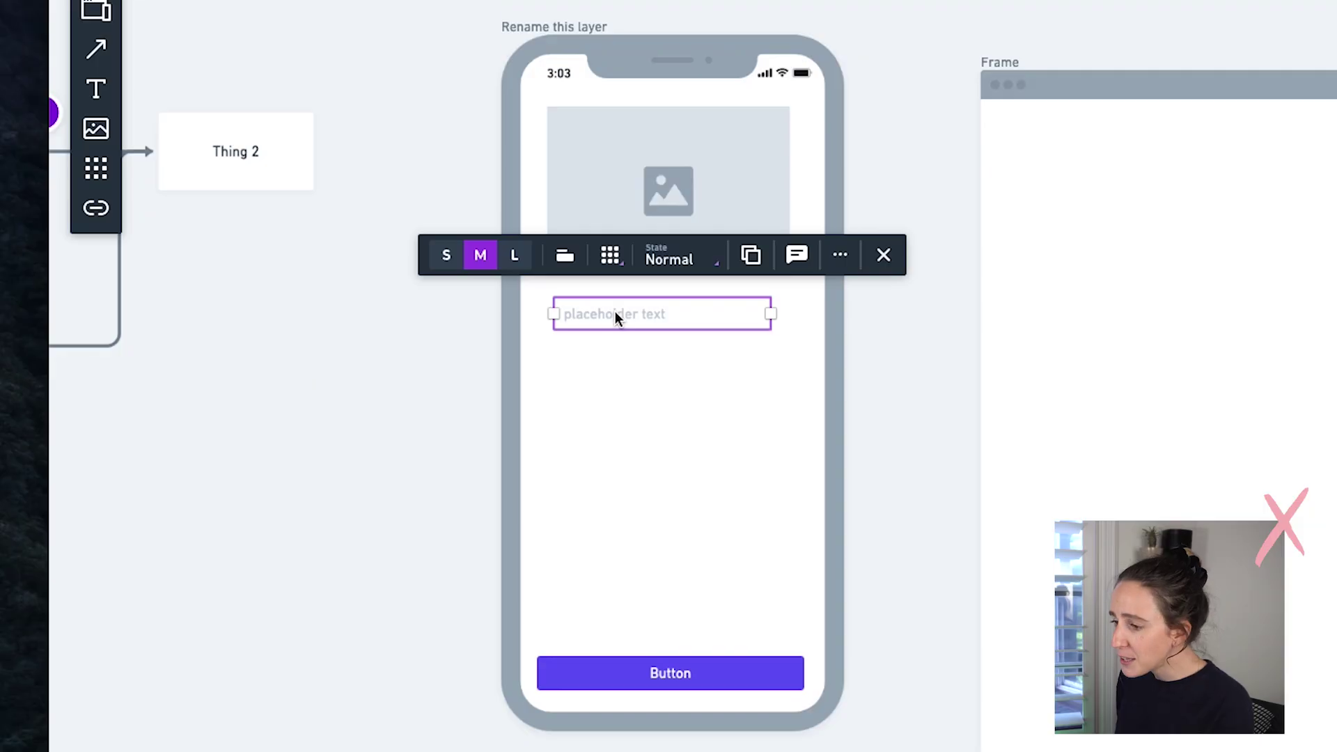
Colour the bottom button green and keep it in the normal state after previewing disabled.
left_click(741, 676)
left_click(646, 621)
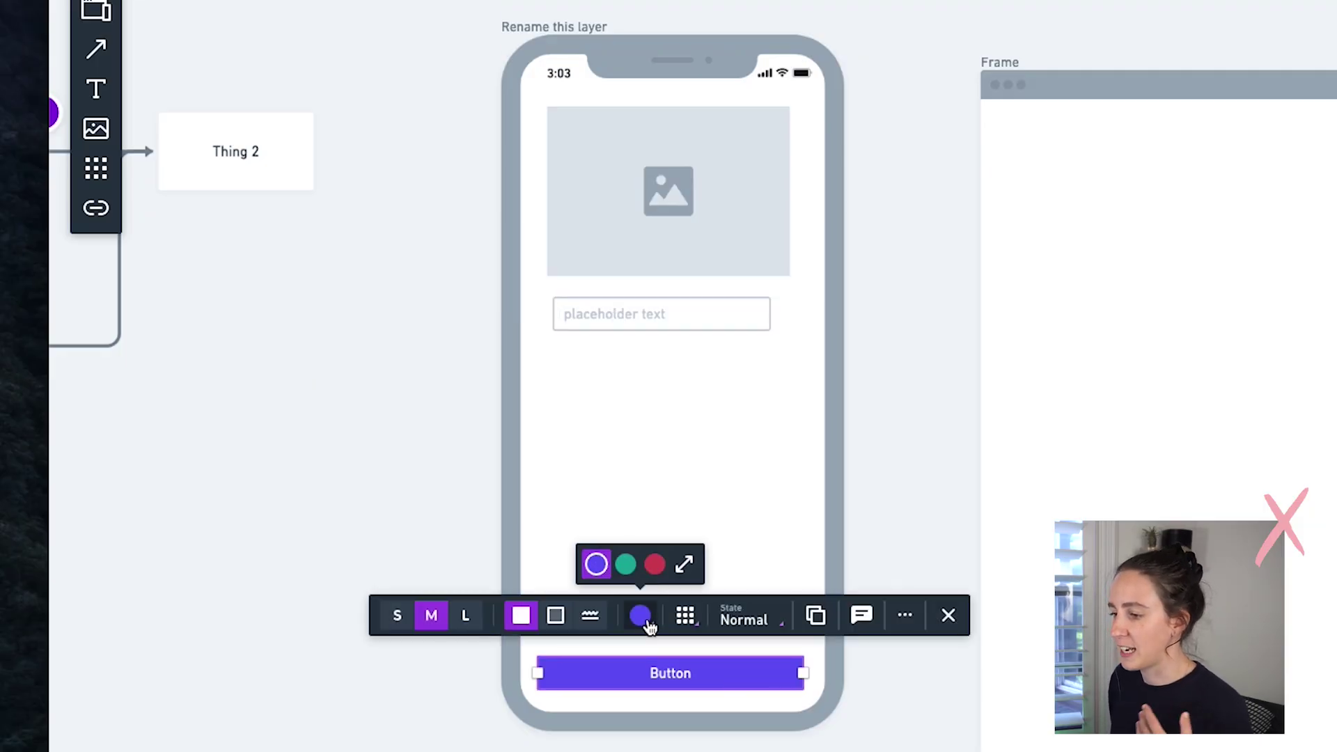
left_click(654, 566)
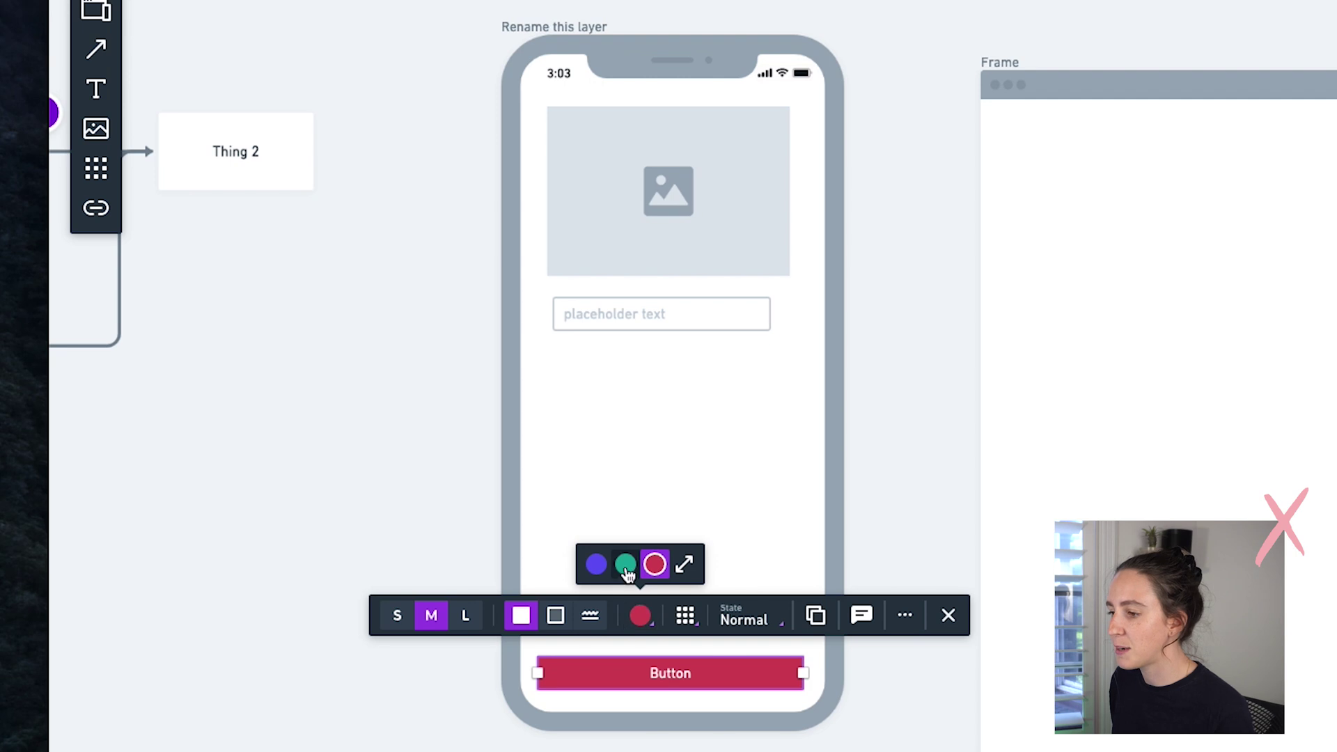
left_click(625, 566)
left_click(743, 623)
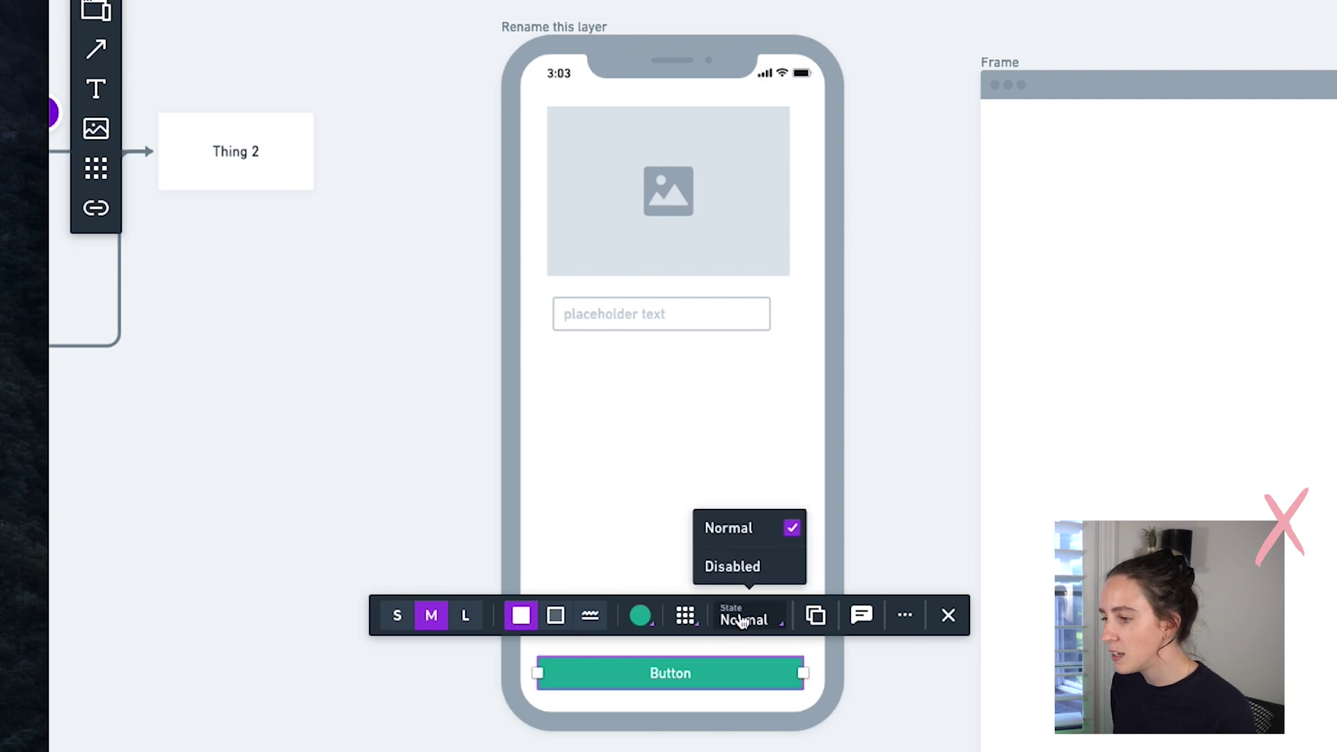
left_click(737, 569)
left_click(775, 632)
left_click(758, 537)
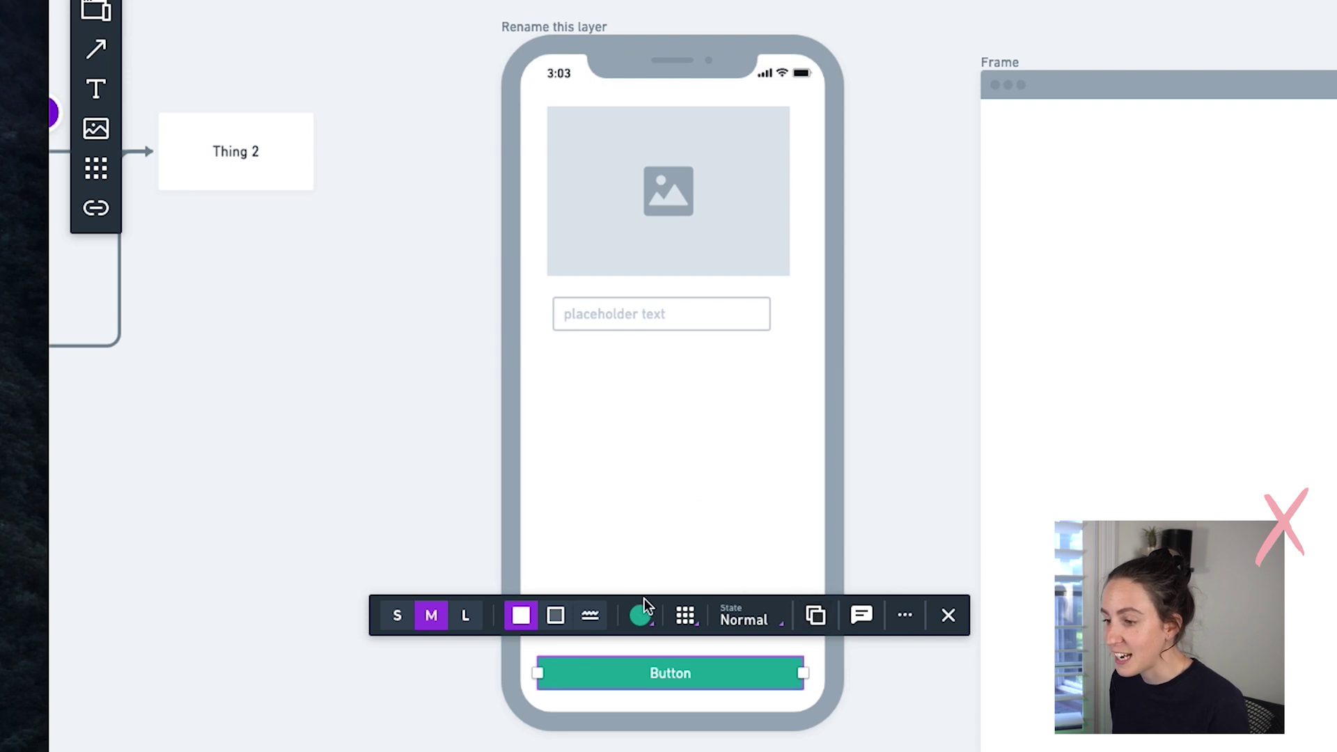
Try link and outline styles, keep the solid fill, and compare large and small sizes.
left_click(592, 617)
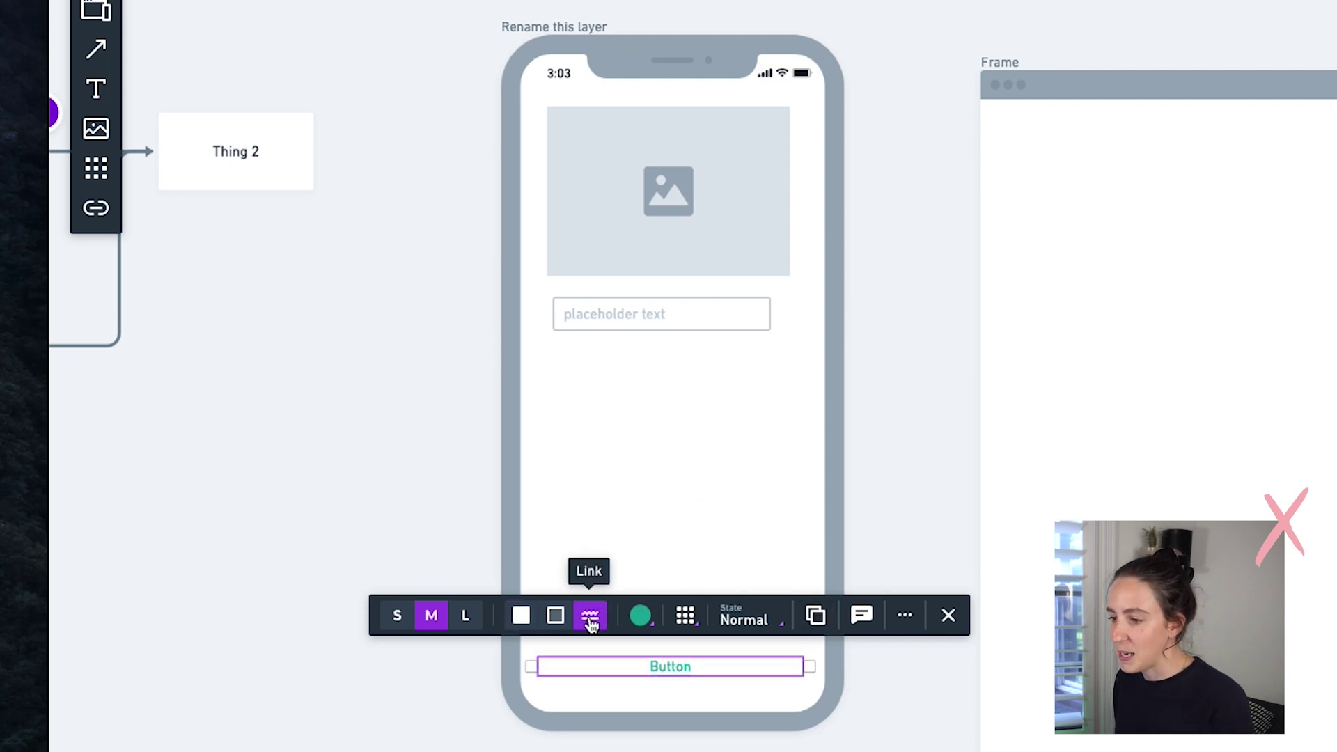
left_click(560, 622)
left_click(529, 621)
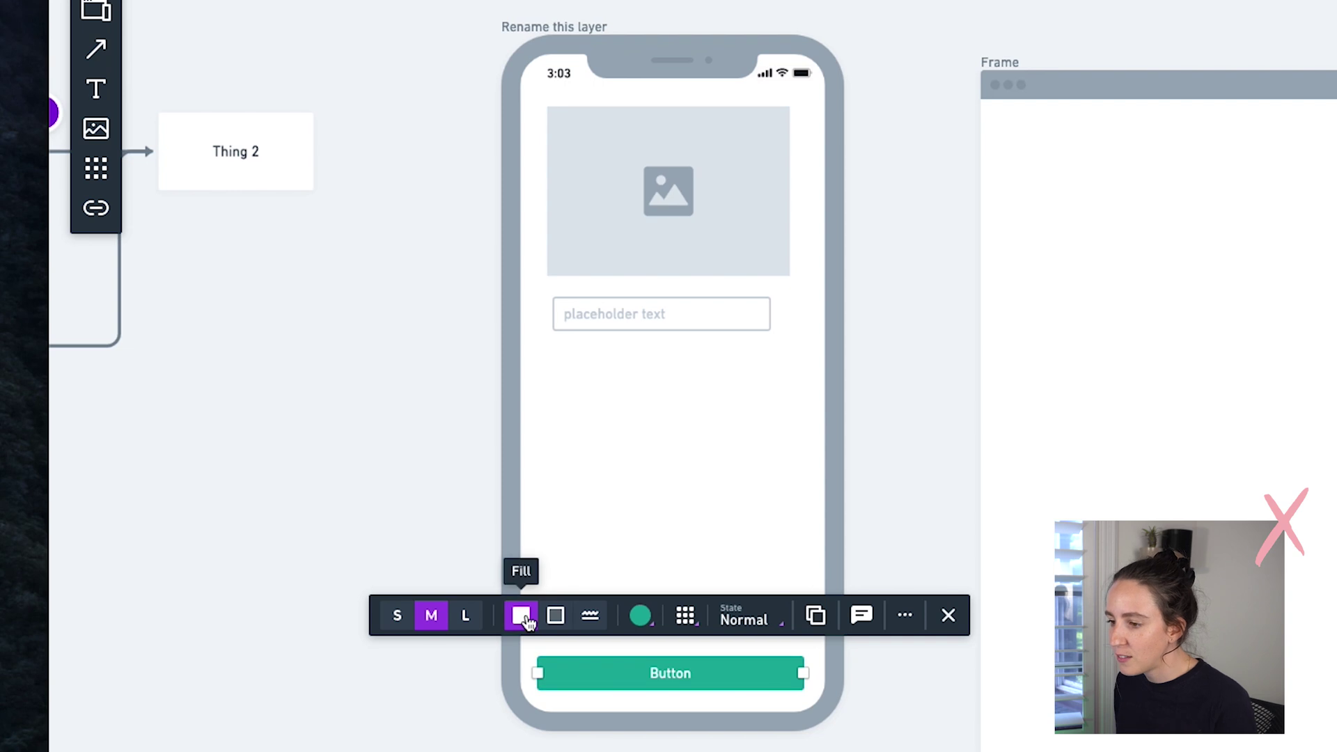
left_click(461, 620)
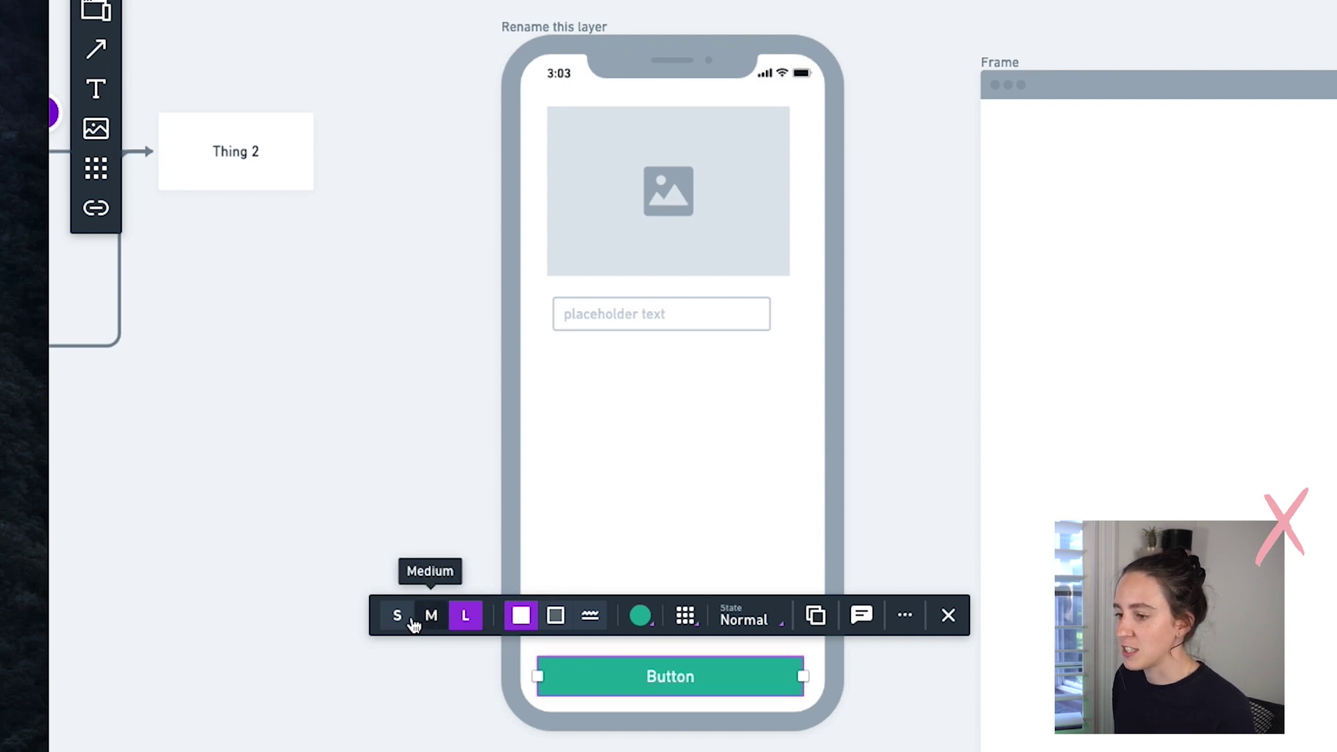
left_click(398, 617)
left_click(471, 617)
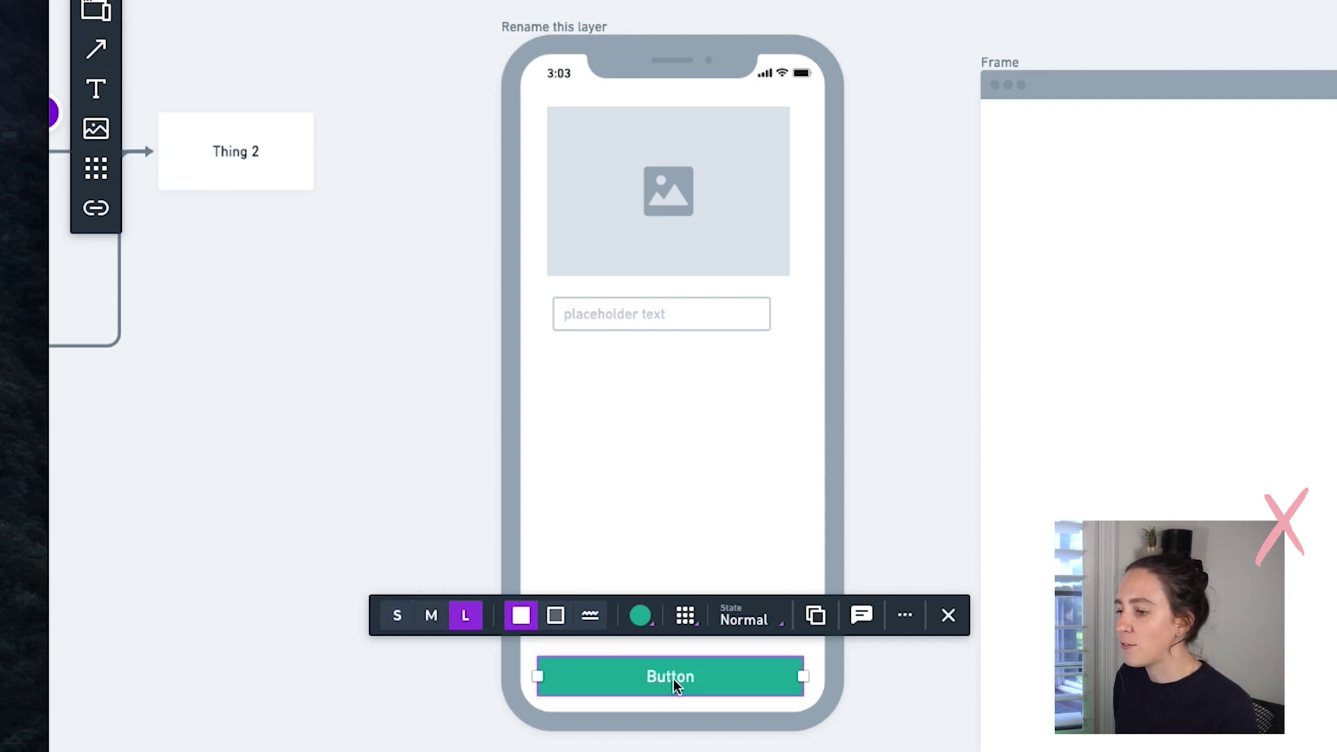
Set the green button to medium size.
left_click(764, 705)
left_click(766, 670)
key("Escape")
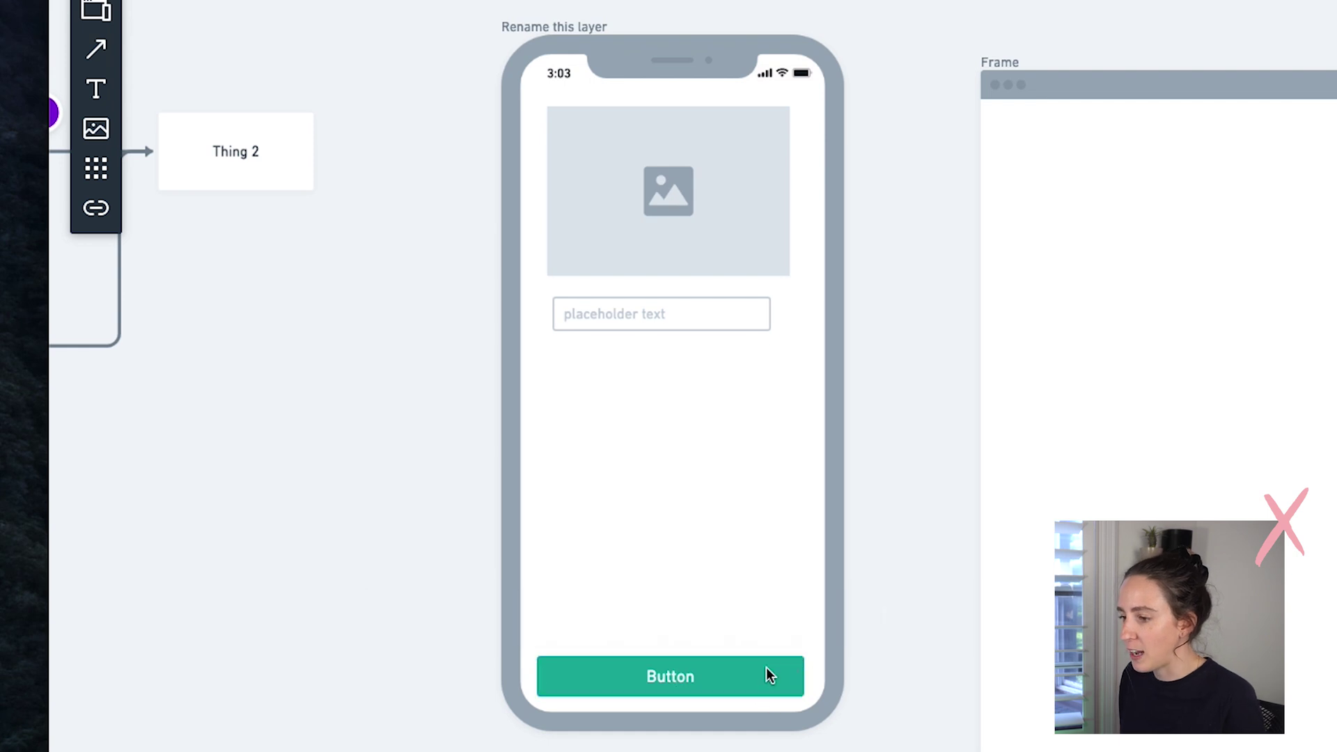
left_click(740, 670)
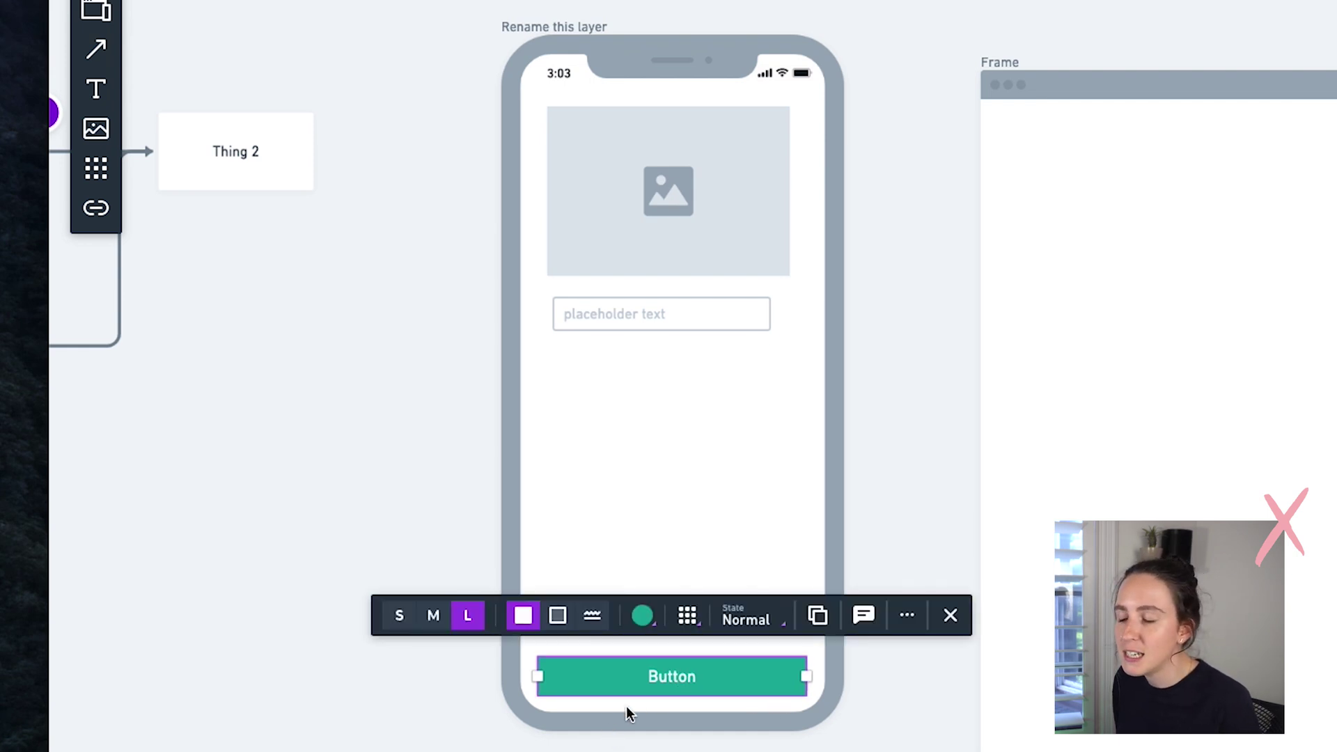
left_click(432, 616)
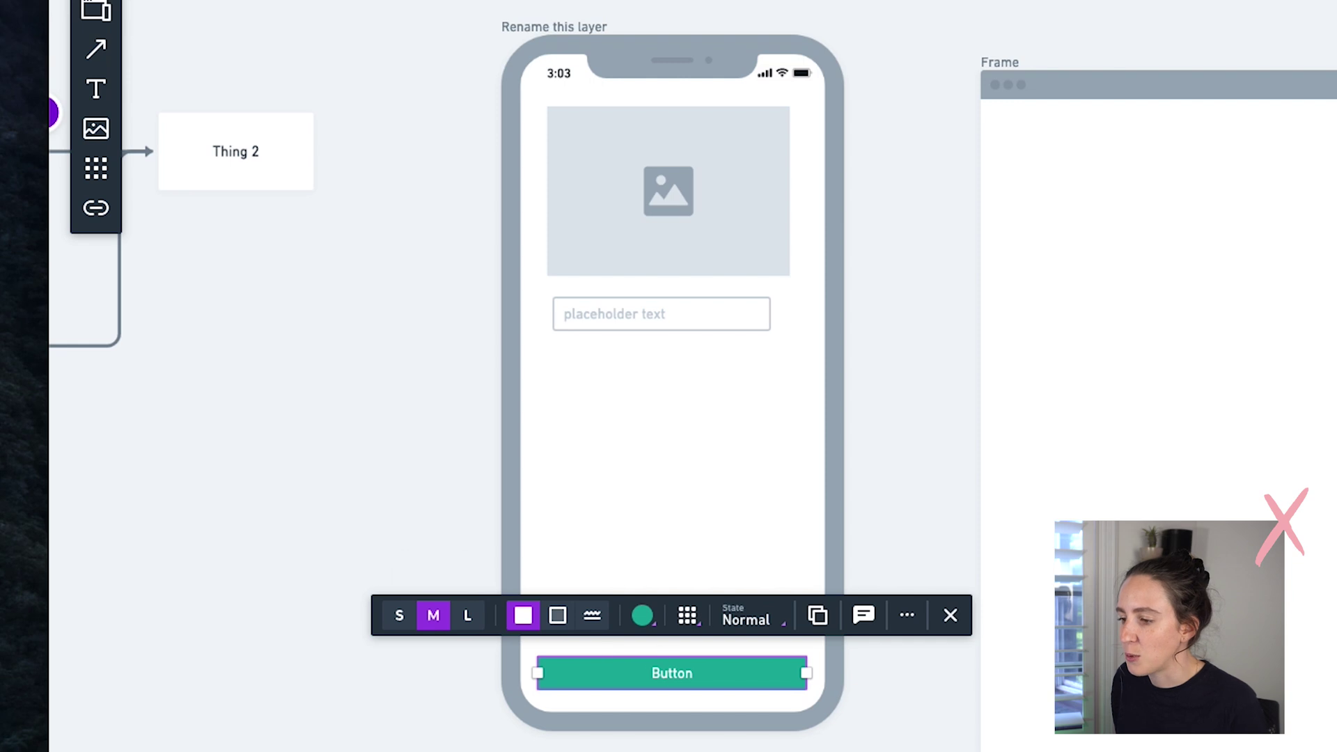
key("Escape")
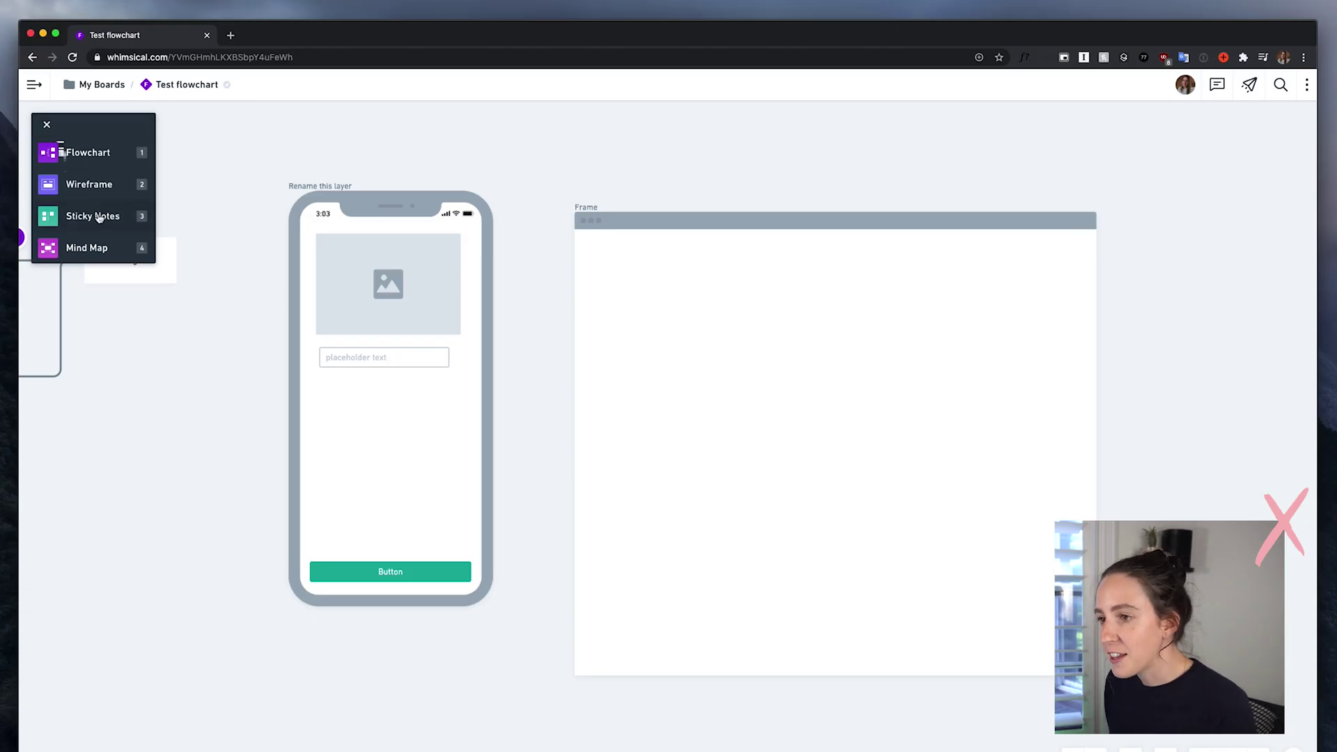
Place a new card stack titled 'What went well?' in an empty area and widen it.
left_click(98, 218)
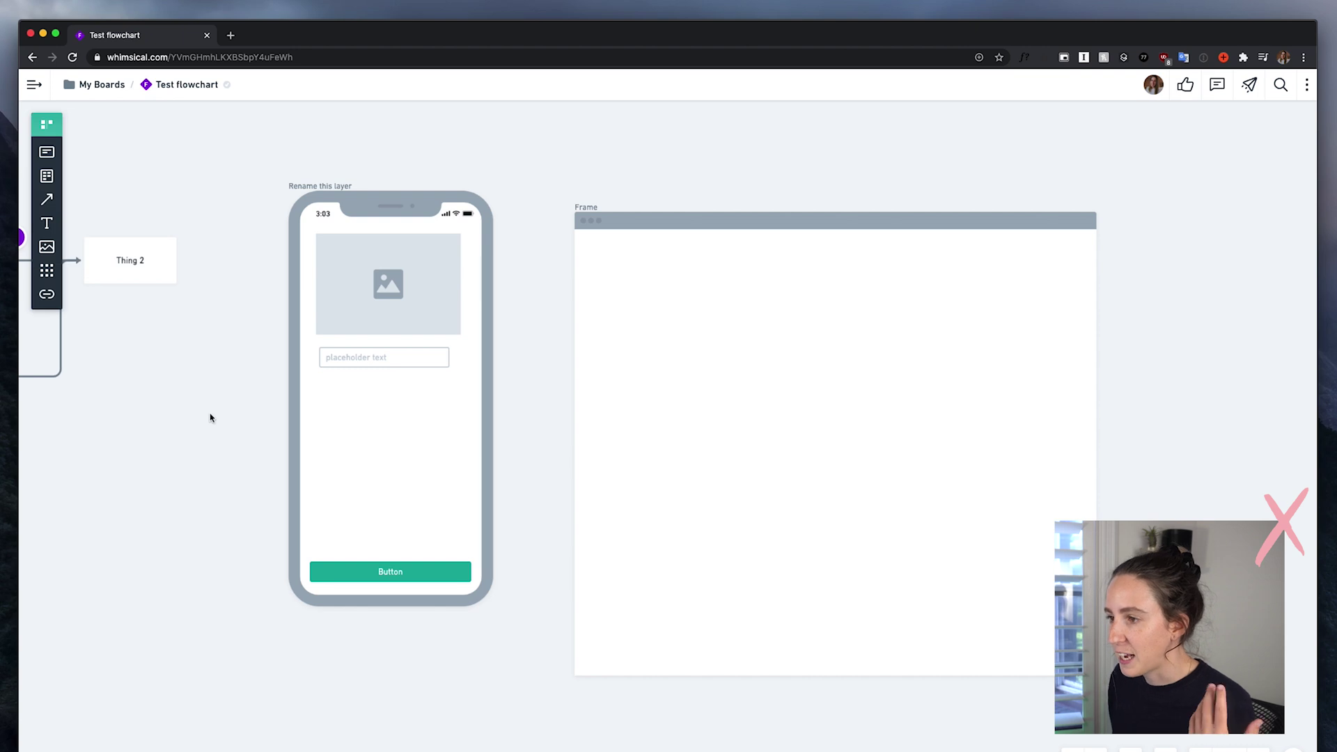
scroll(262, 531, "down", 3)
left_click_drag(977, 457, 179, 462)
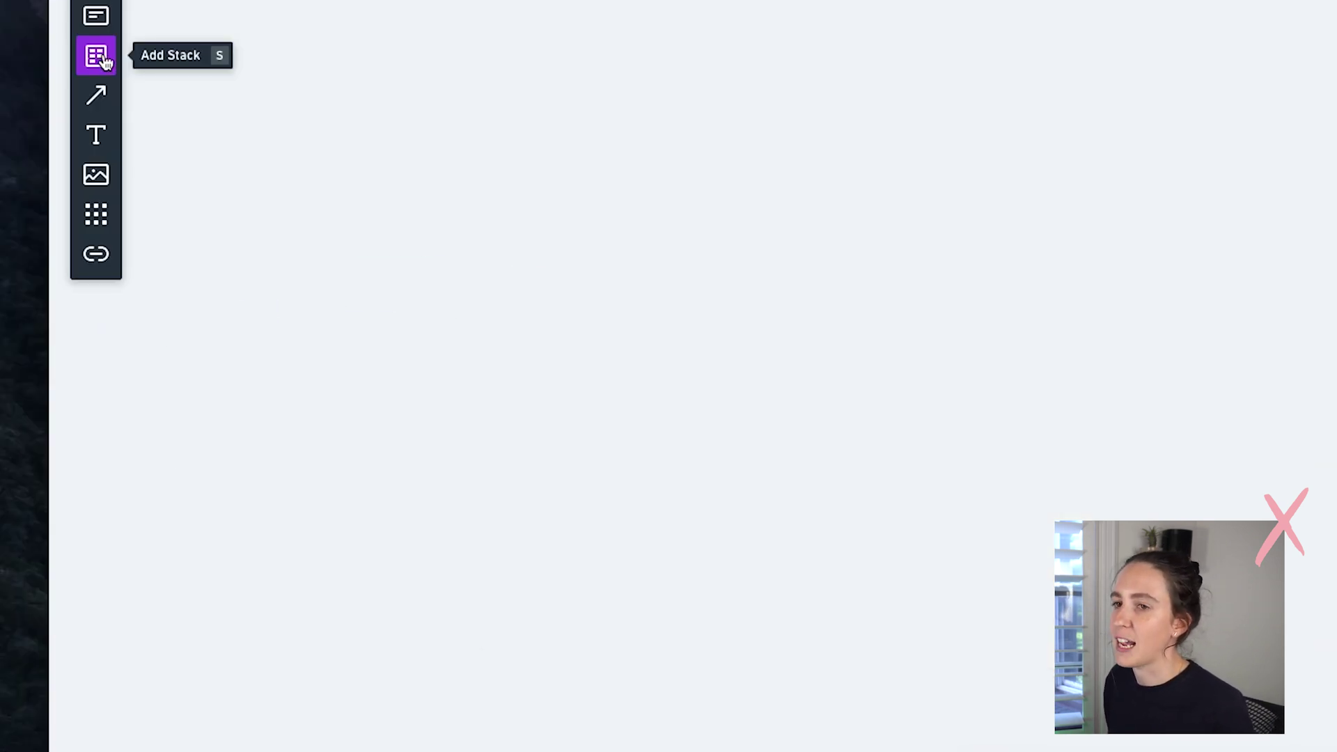
left_click(97, 57)
left_click(693, 213)
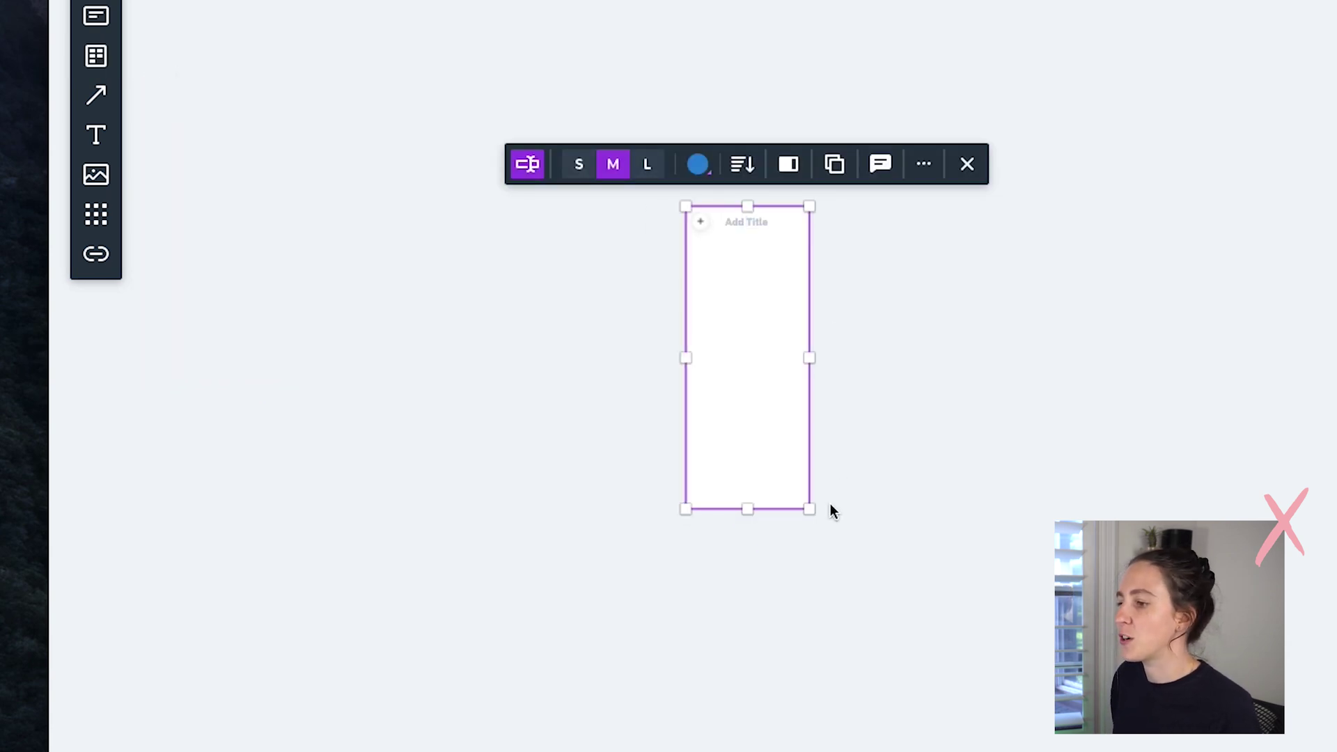
left_click_drag(810, 510, 1149, 509)
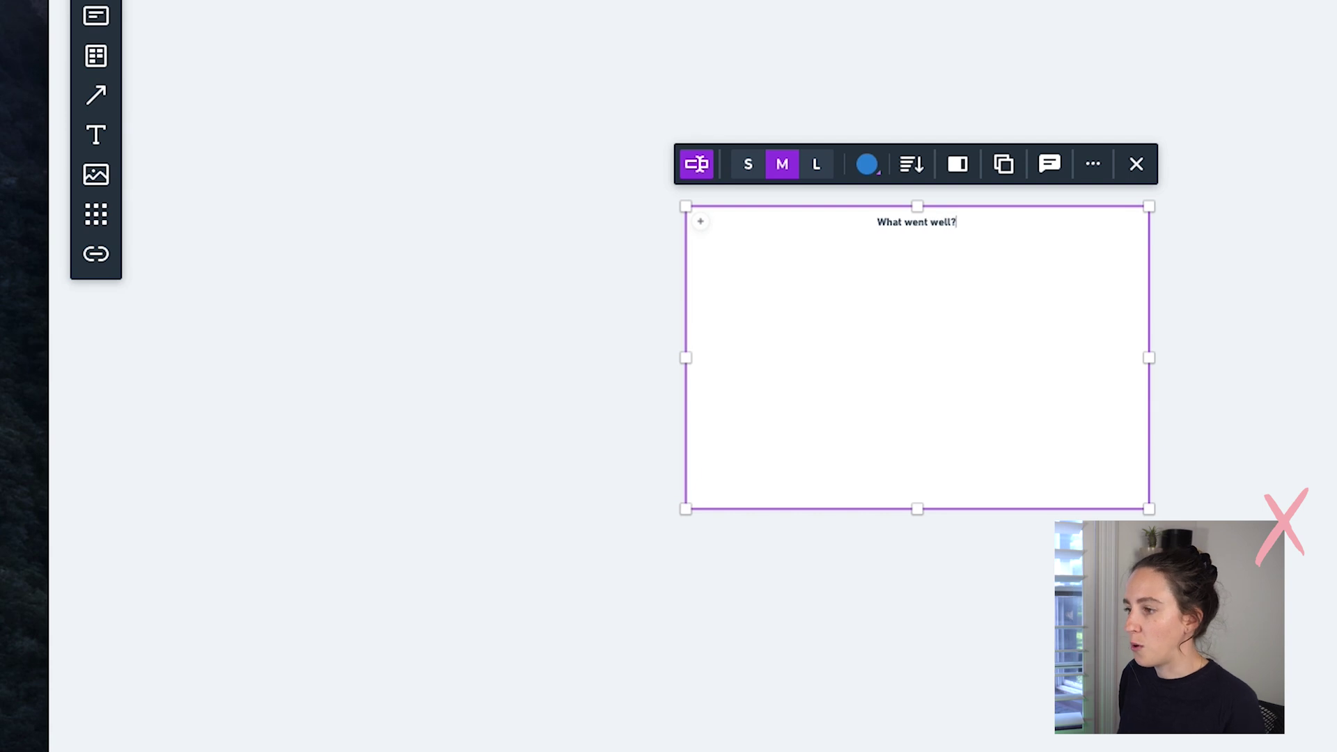
Add five cards, the first reading 'This thing went really well', and open its details.
scroll(1000, 307, "up", 2)
left_click(633, 206)
left_click(633, 205)
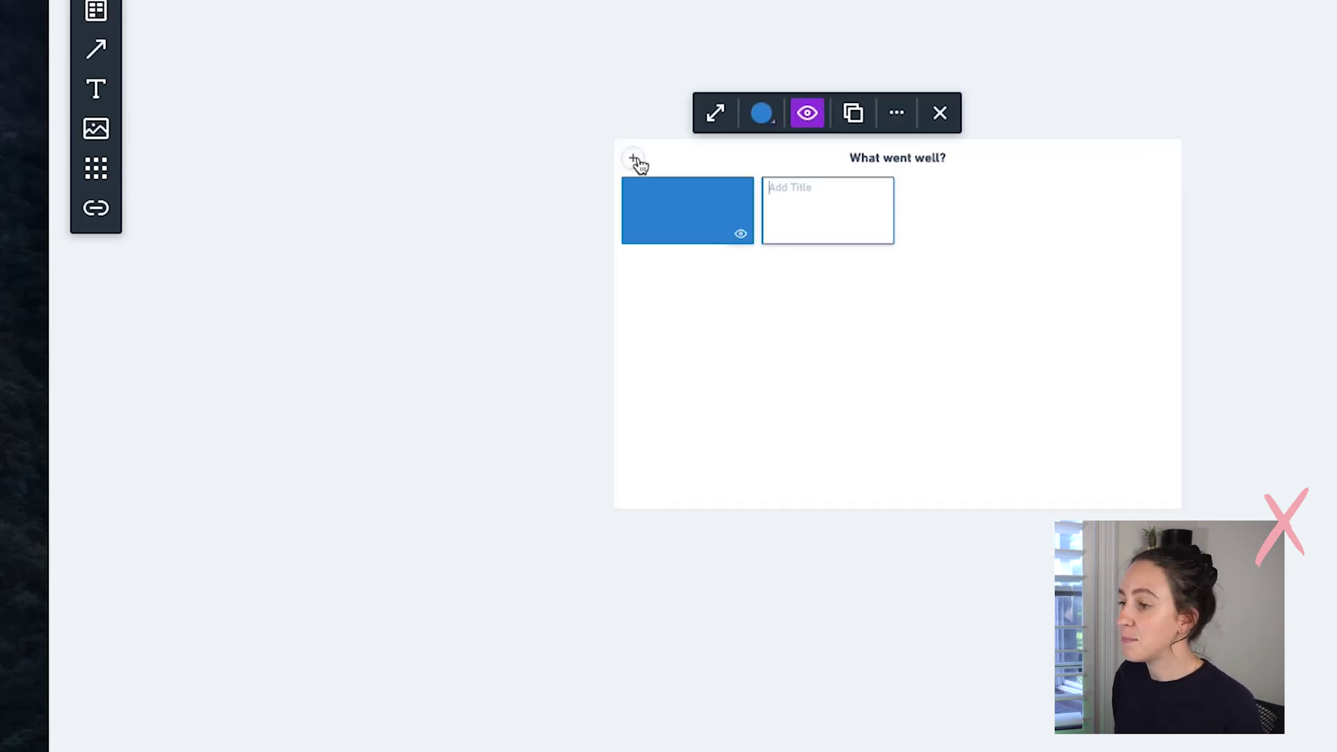
left_click(633, 206)
left_click(633, 206)
left_click(634, 159)
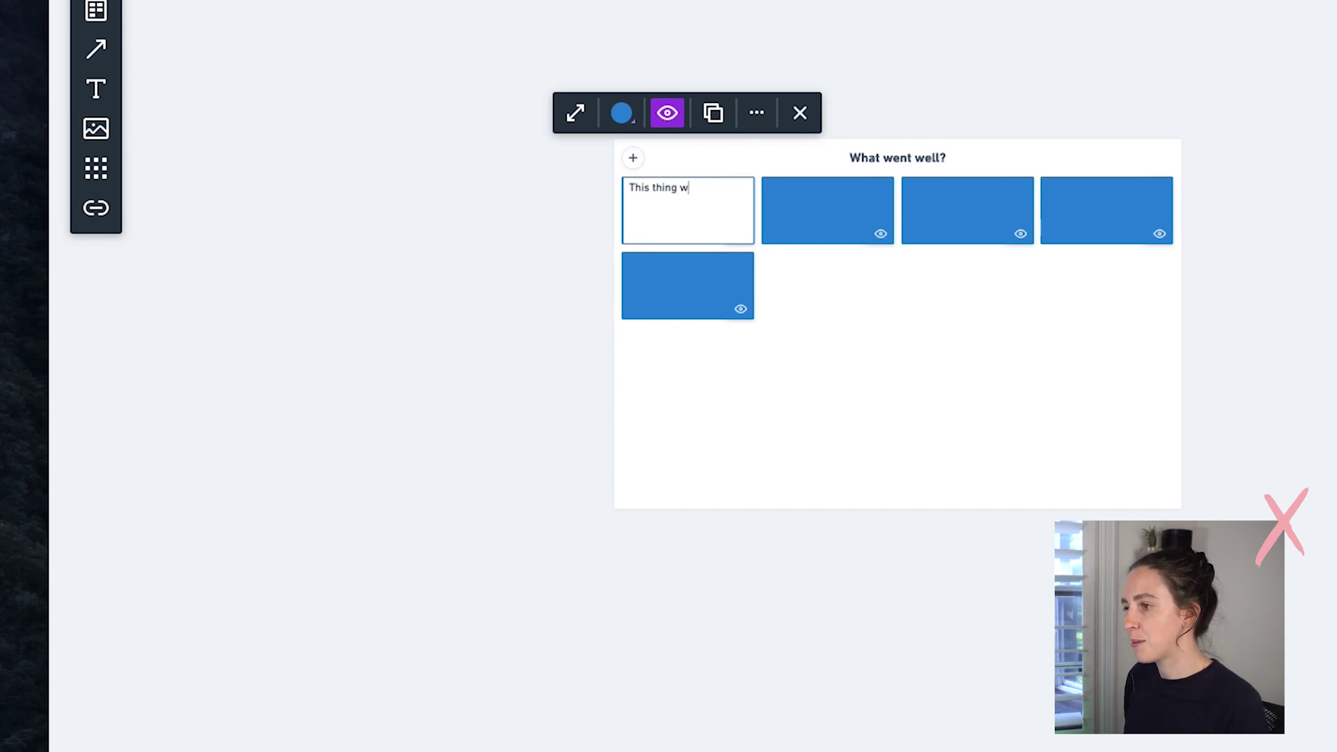
left_click(594, 227)
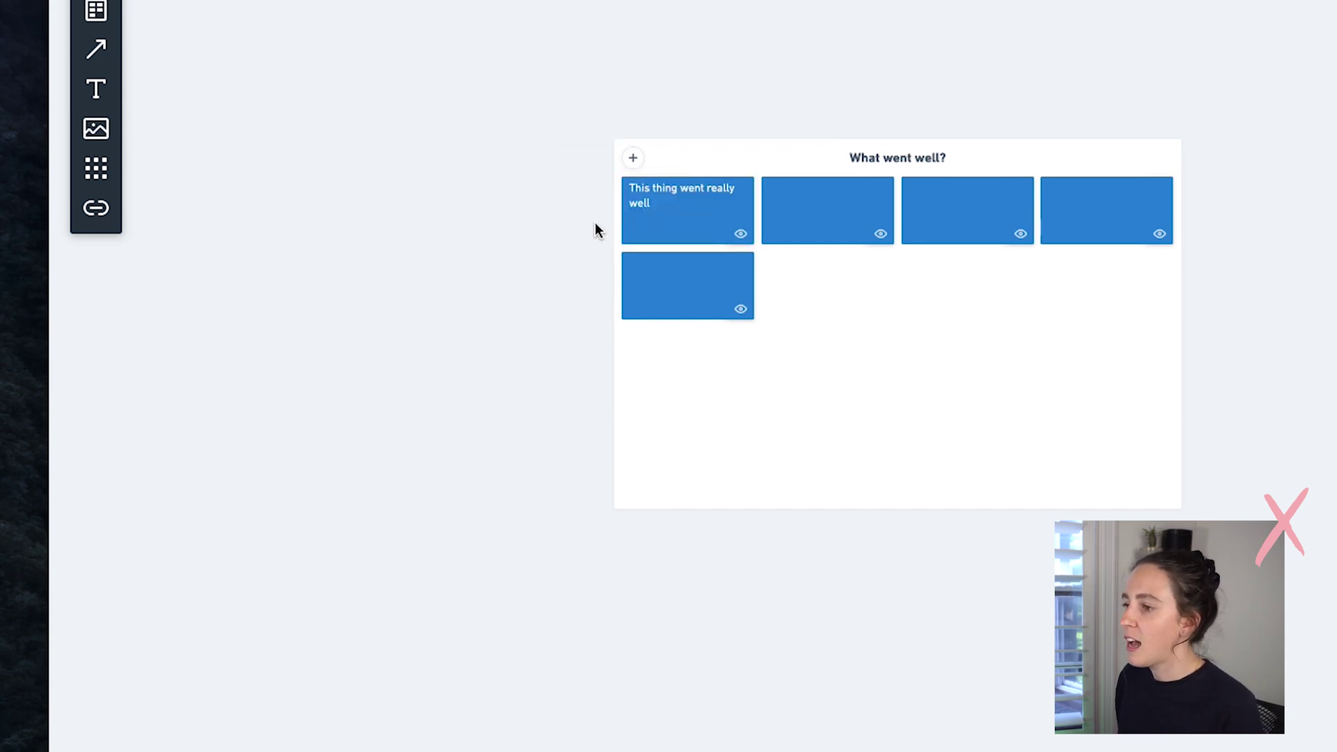
left_click(645, 220)
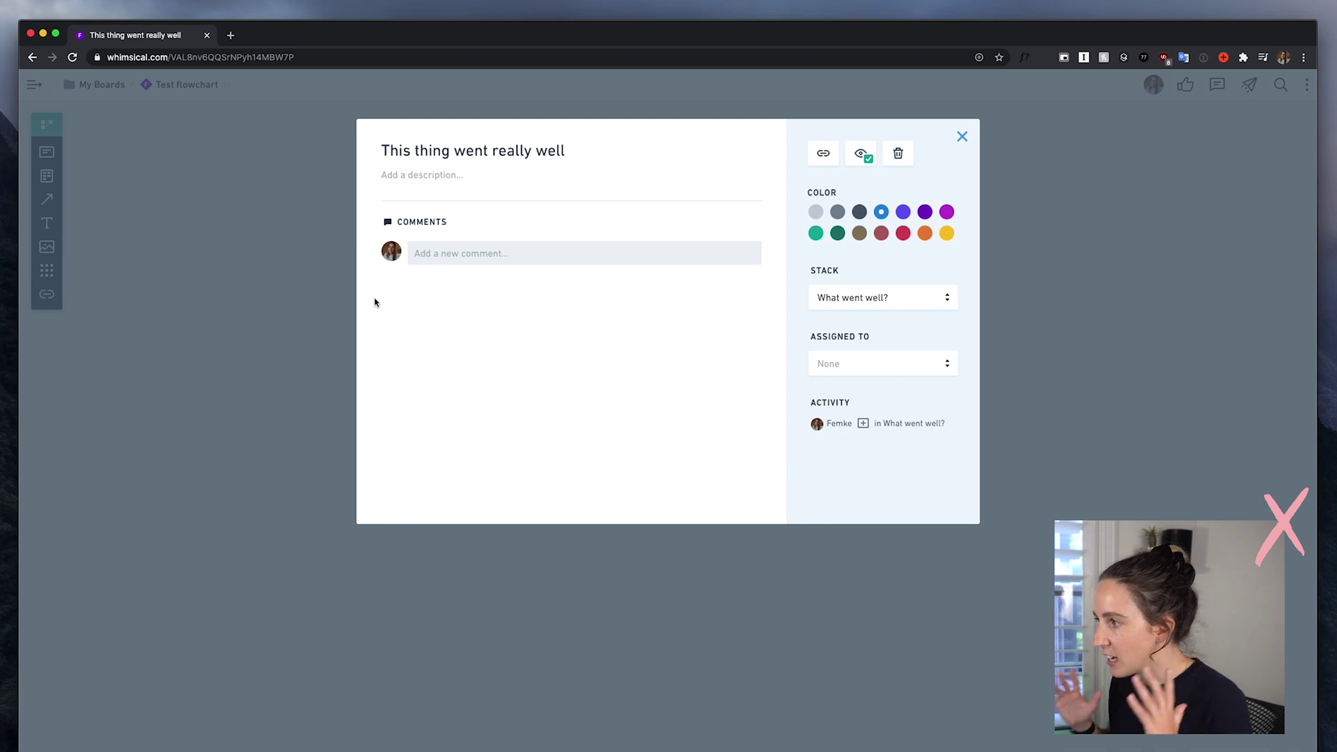
Start the card's description and show the Assigned To people list.
left_click(434, 178)
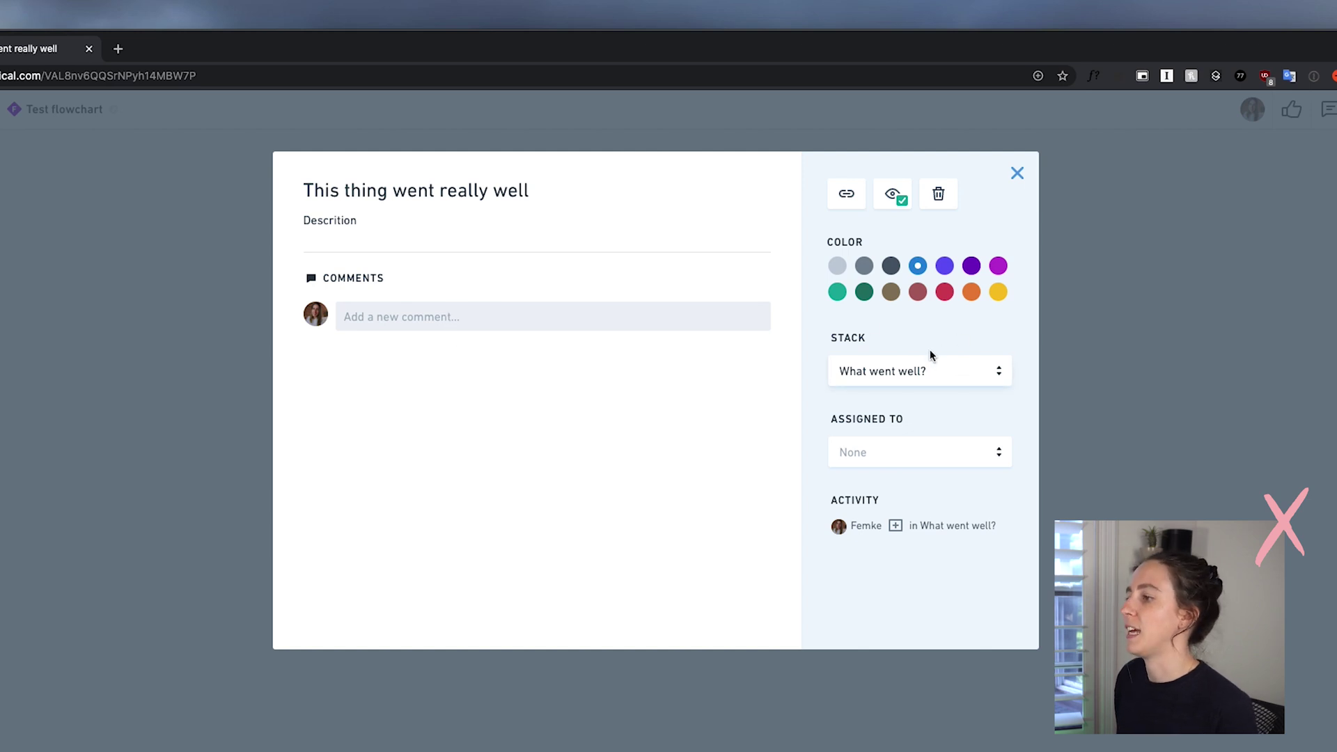
left_click(897, 455)
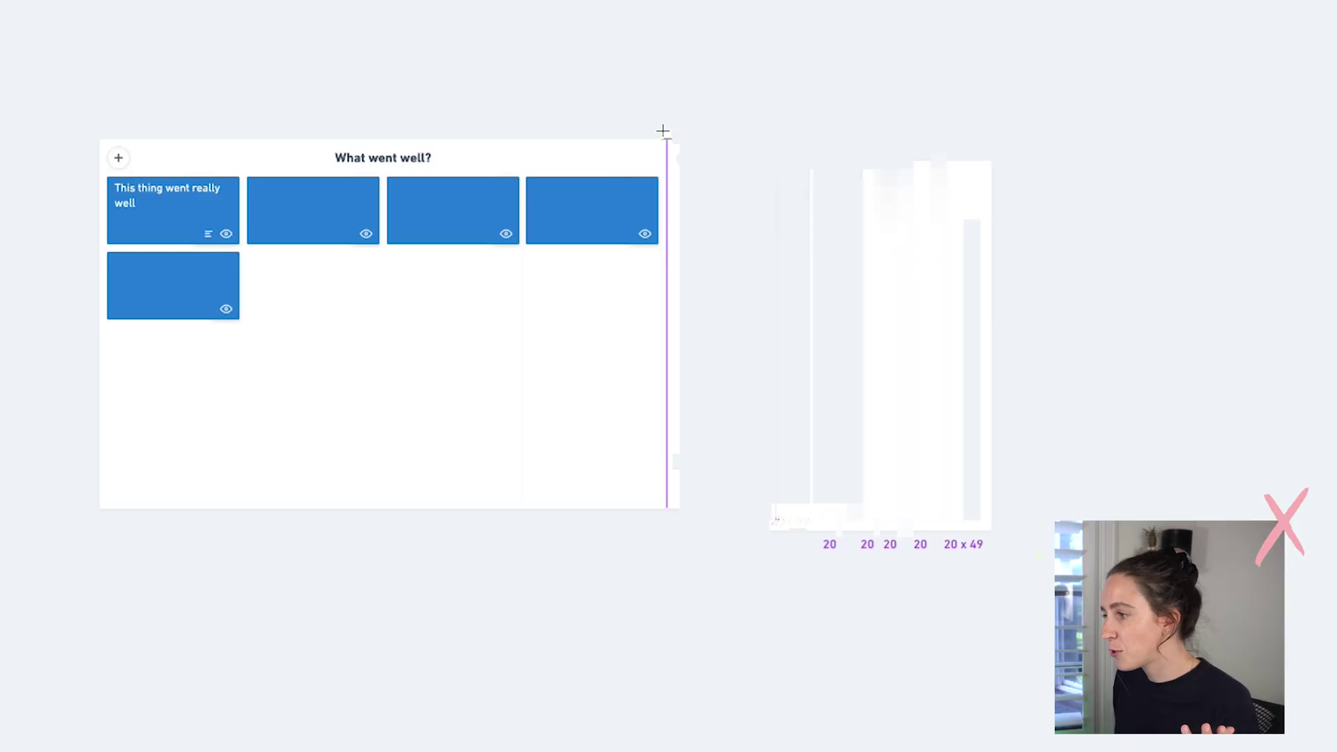
Add a three-card 'To improve' stack beside 'What went well?', colour its first card red, then reorder it.
left_click_drag(662, 132, 735, 139)
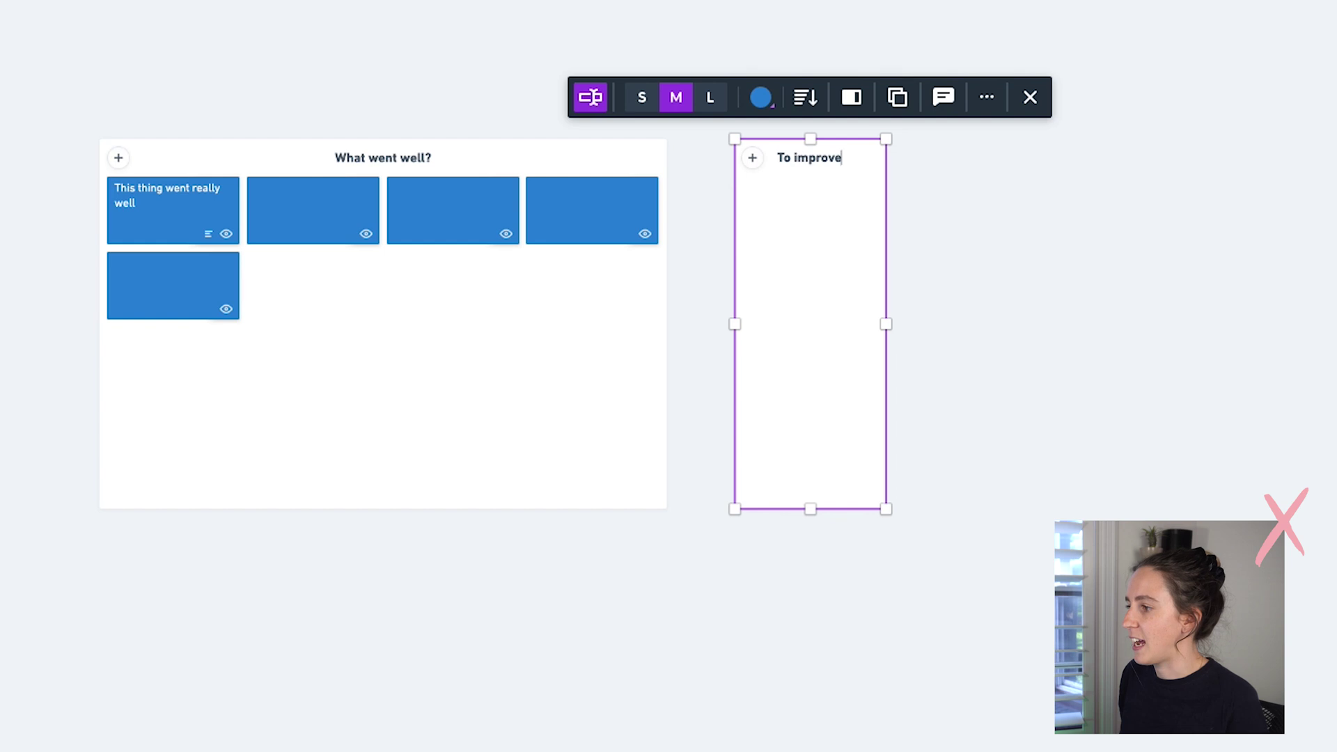
left_click(752, 158)
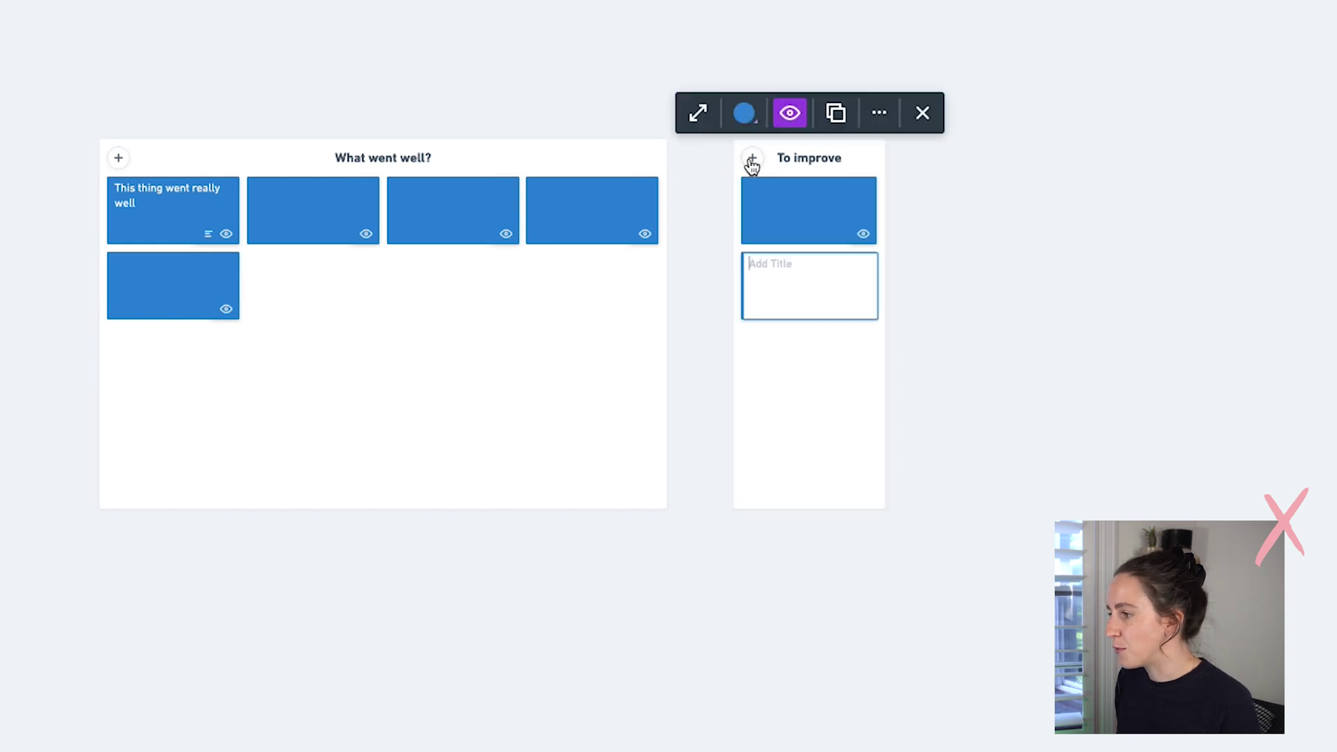
left_click(839, 239)
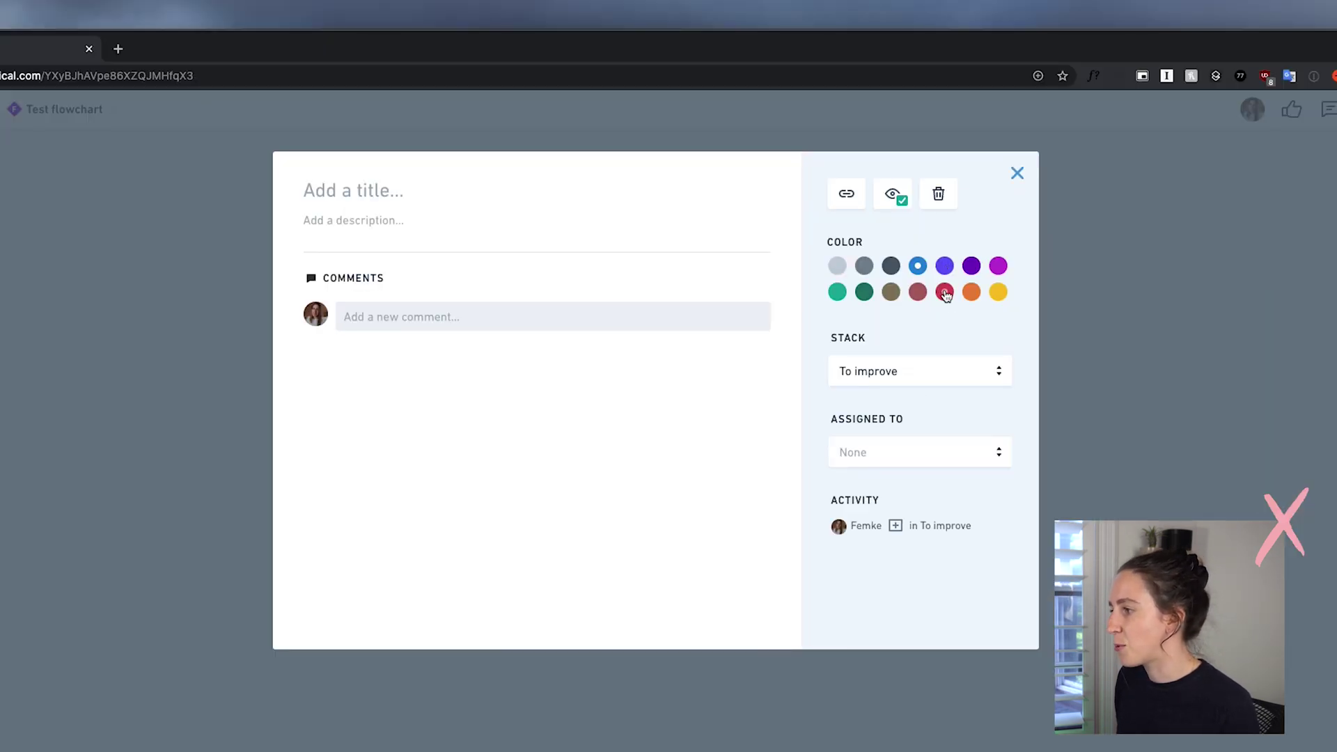
left_click(945, 293)
left_click(1144, 346)
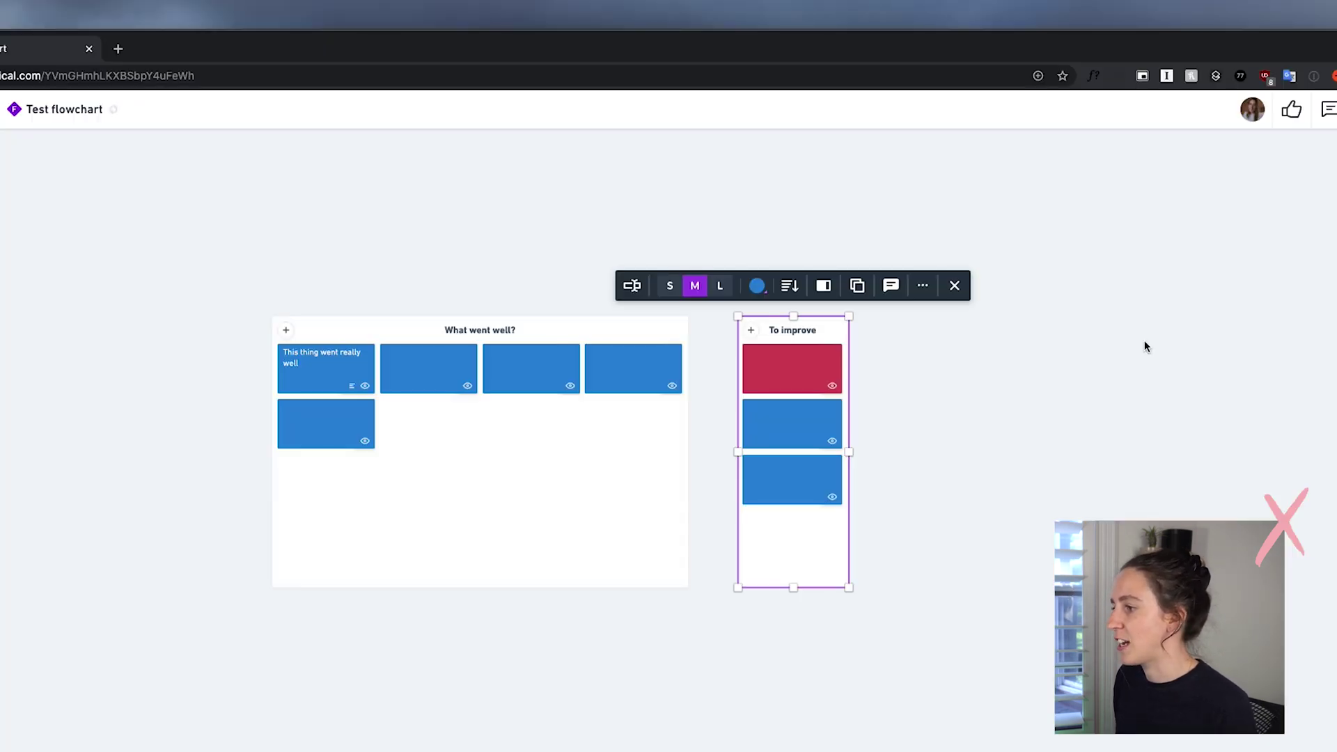
left_click(968, 402)
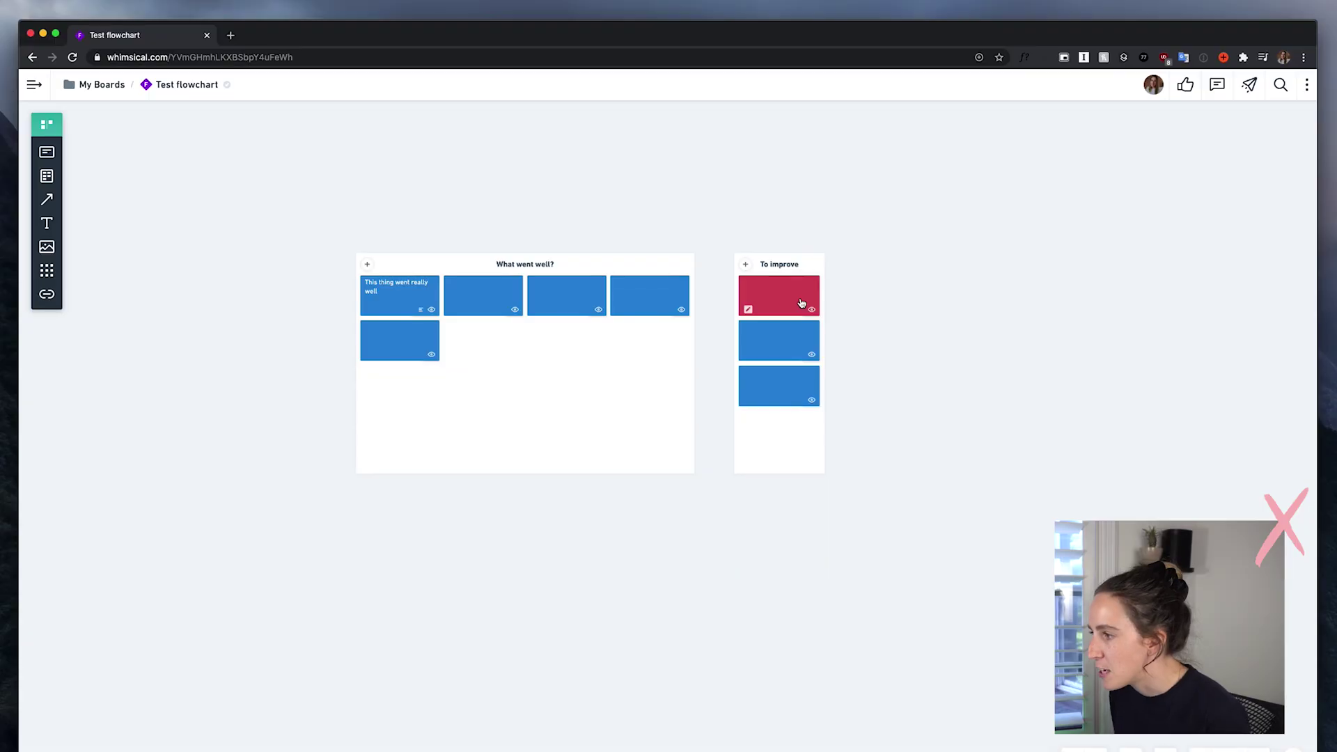
scroll(801, 304, "up", 5)
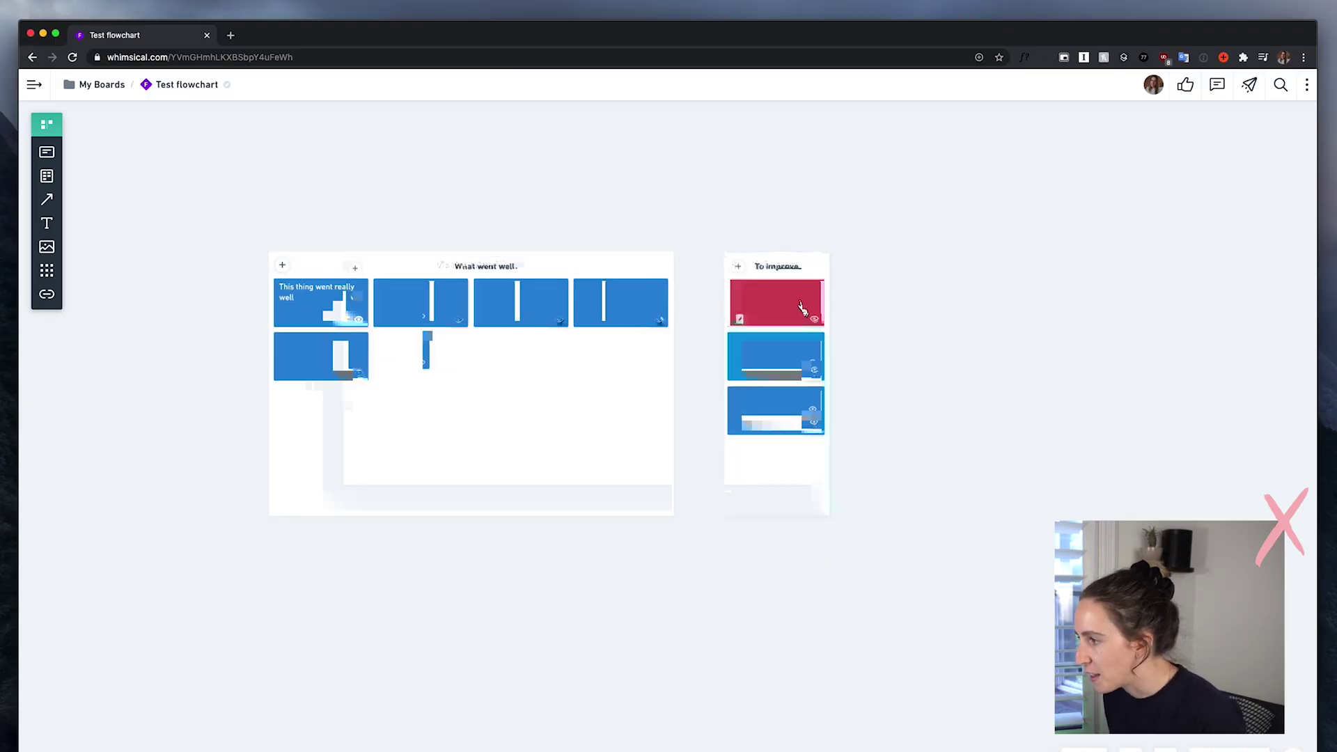
mouse_move(720, 311)
left_mouse_down()
mouse_move(755, 311)
mouse_move(664, 321)
mouse_move(709, 310)
left_mouse_up()
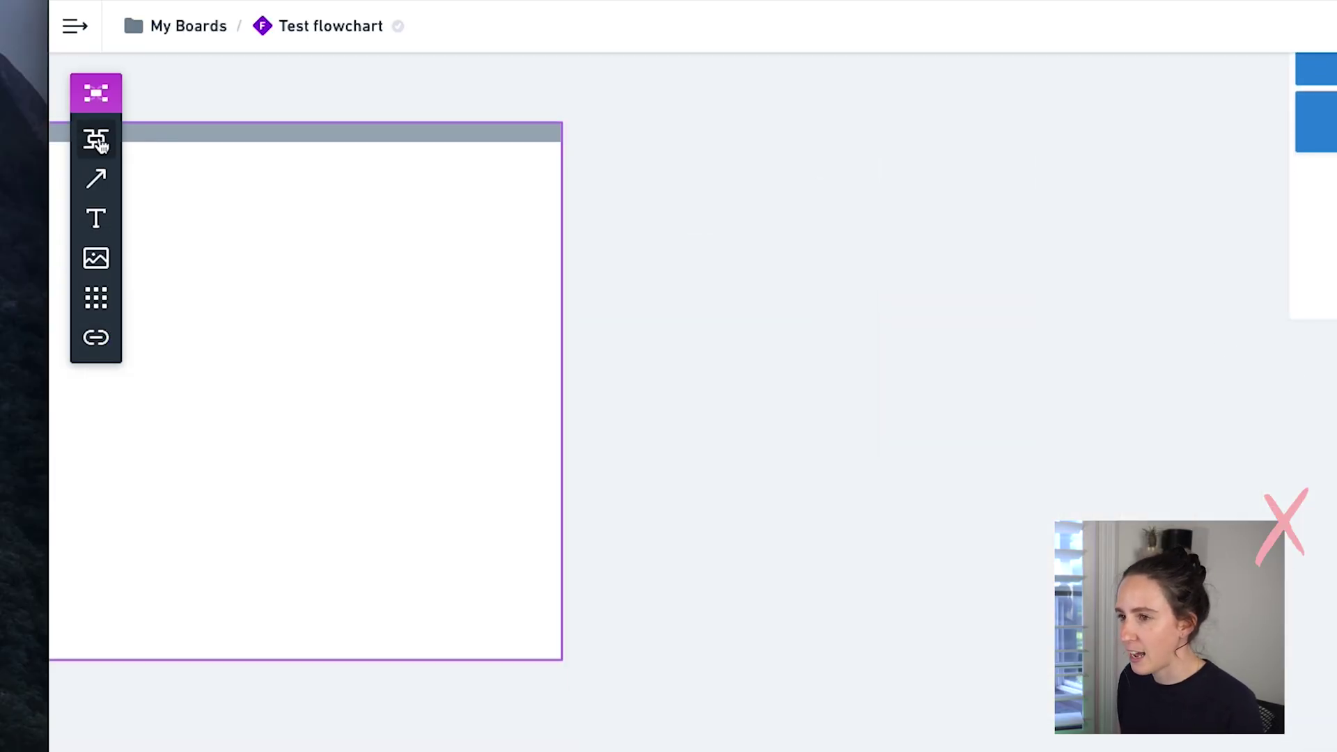
Place a 'Mind Map' root node and add two branches labelled 'thing here'.
left_click(94, 138)
left_click(775, 387)
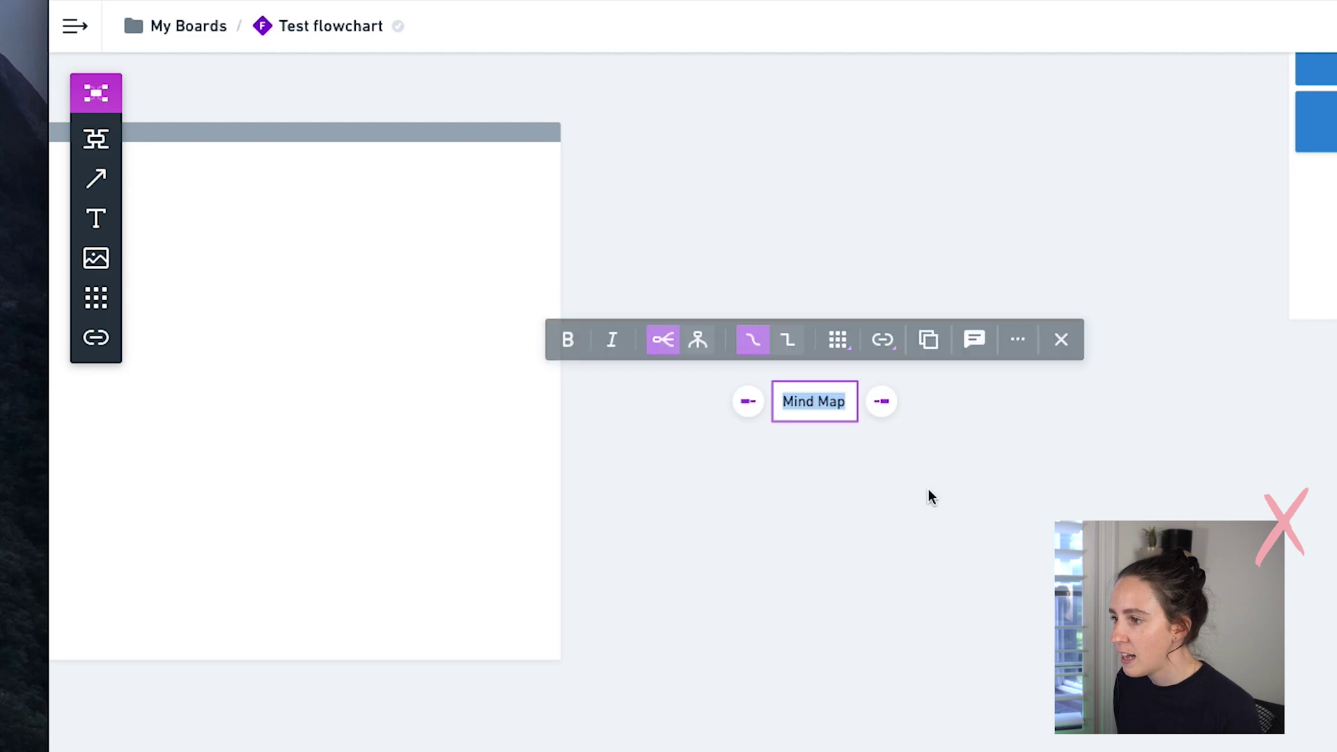
left_click(882, 402)
left_click(948, 403)
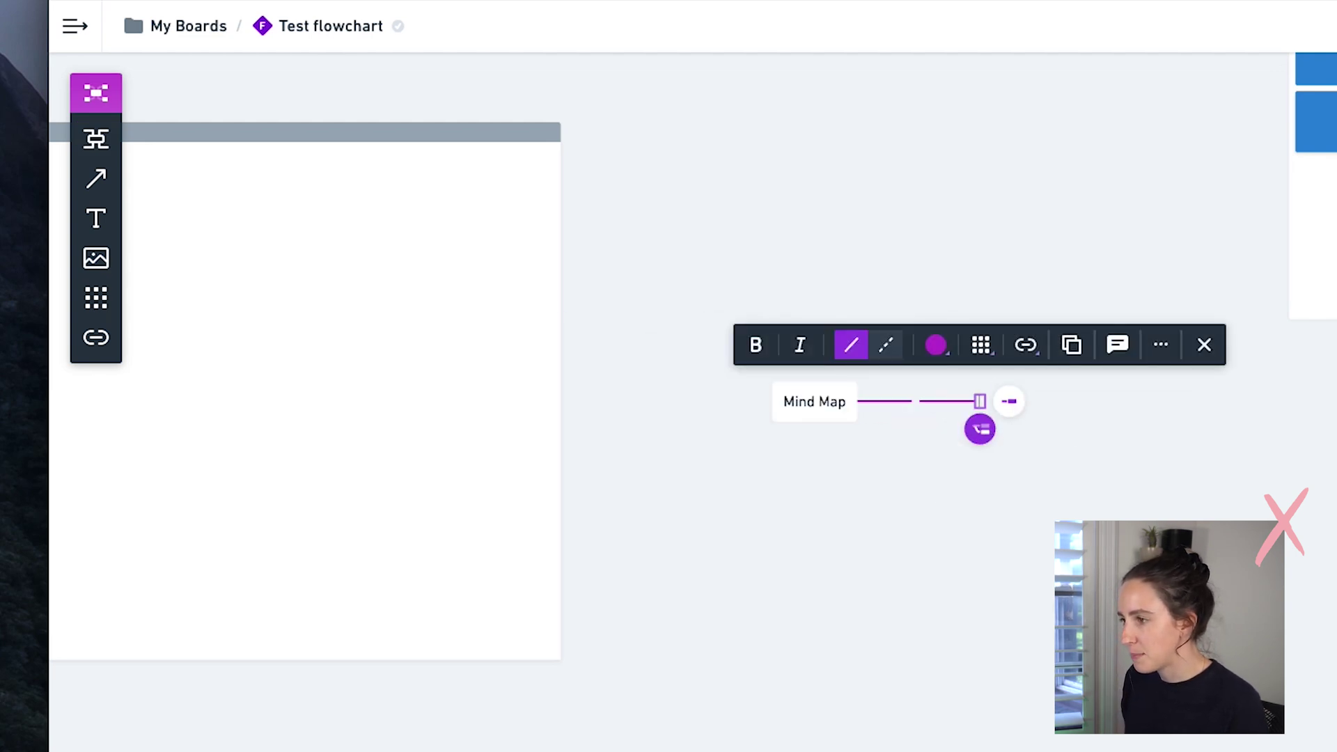
type("ere")
left_click(995, 429)
type("thing here")
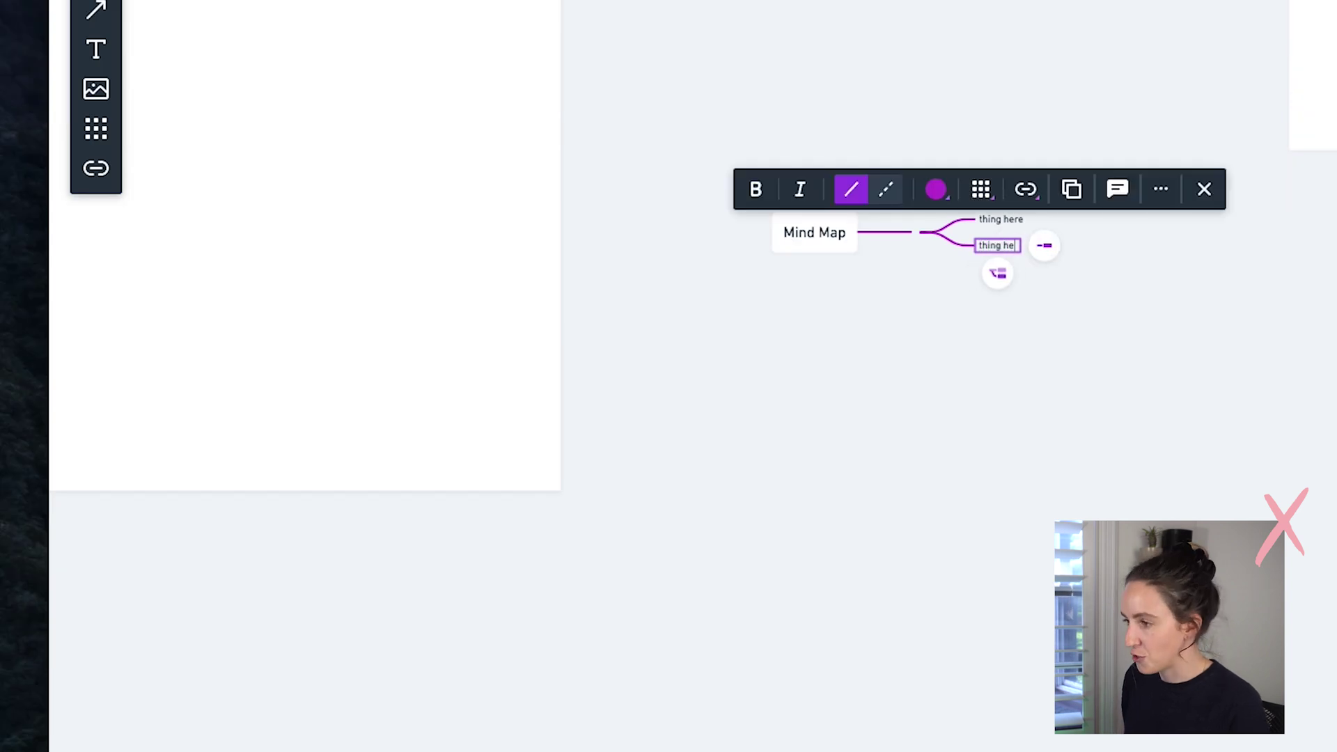
left_click(1033, 370)
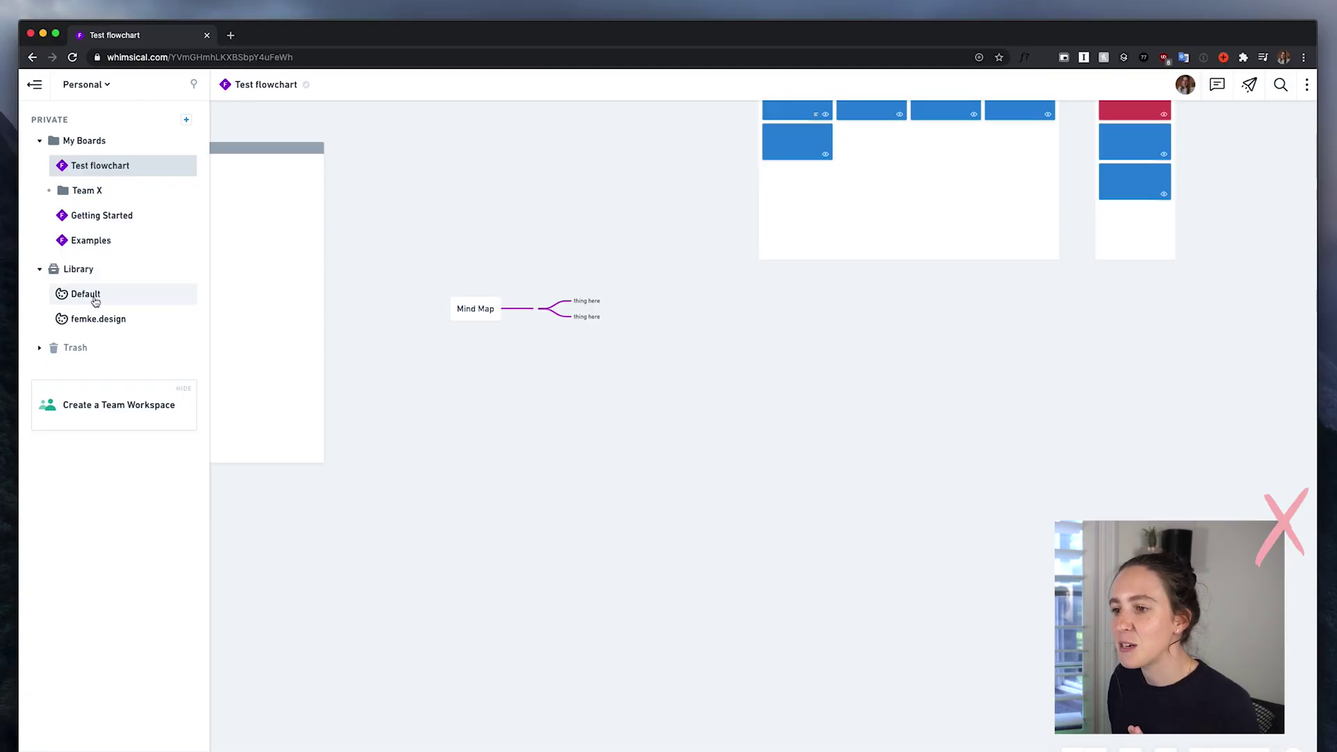
left_click(89, 295)
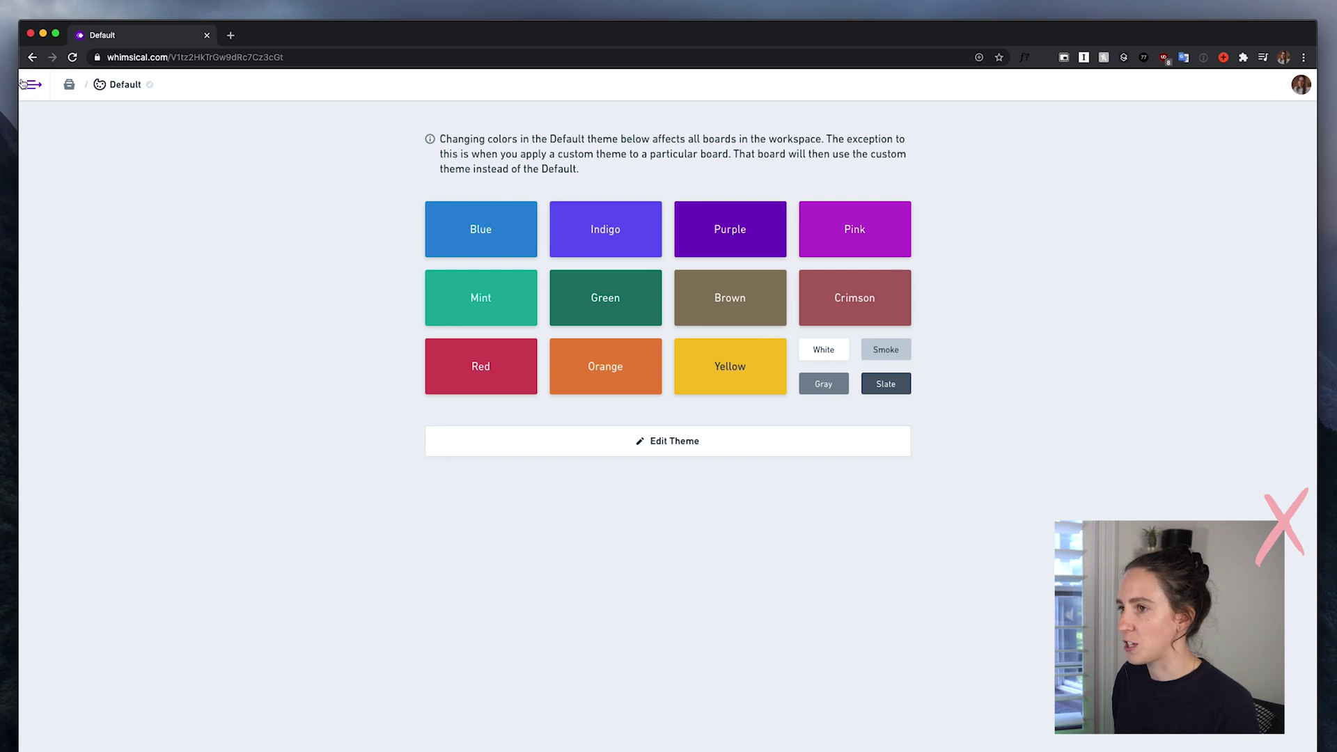
mouse_move(22, 82)
left_click(116, 320)
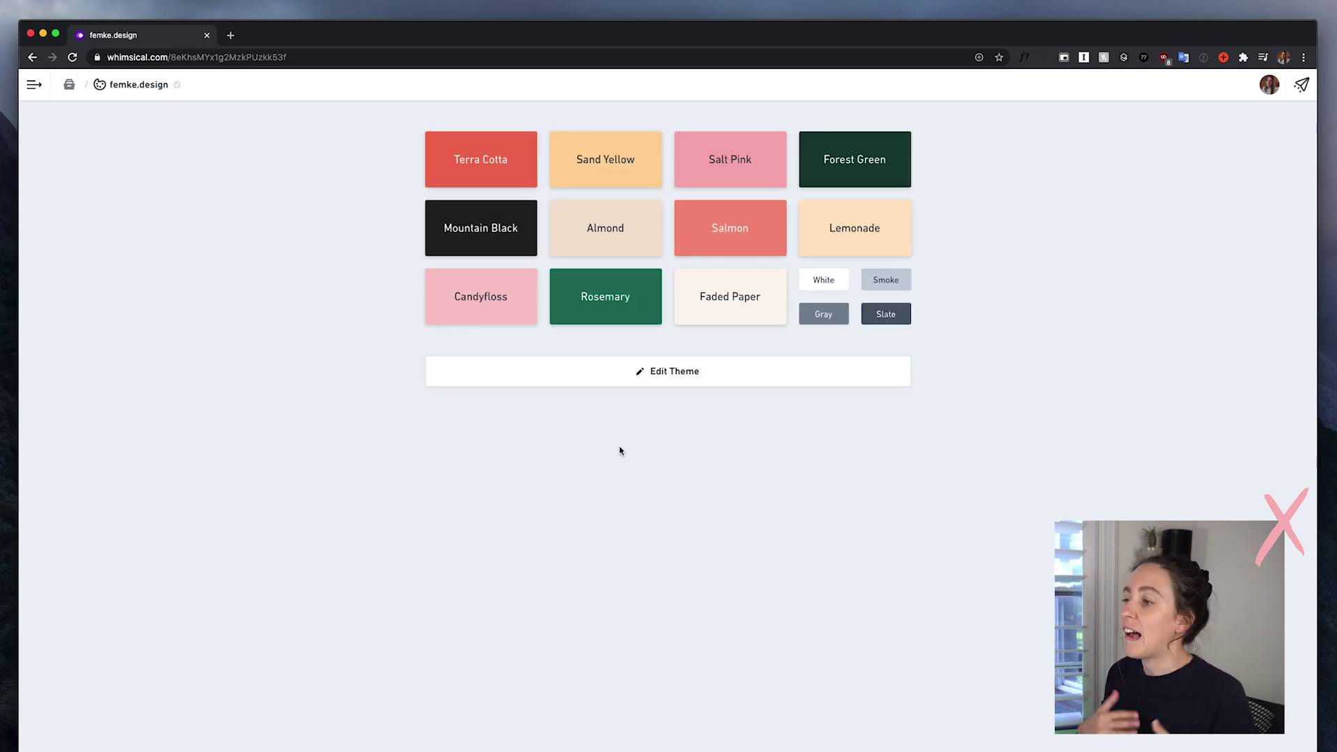
left_click(507, 186)
left_click(476, 278)
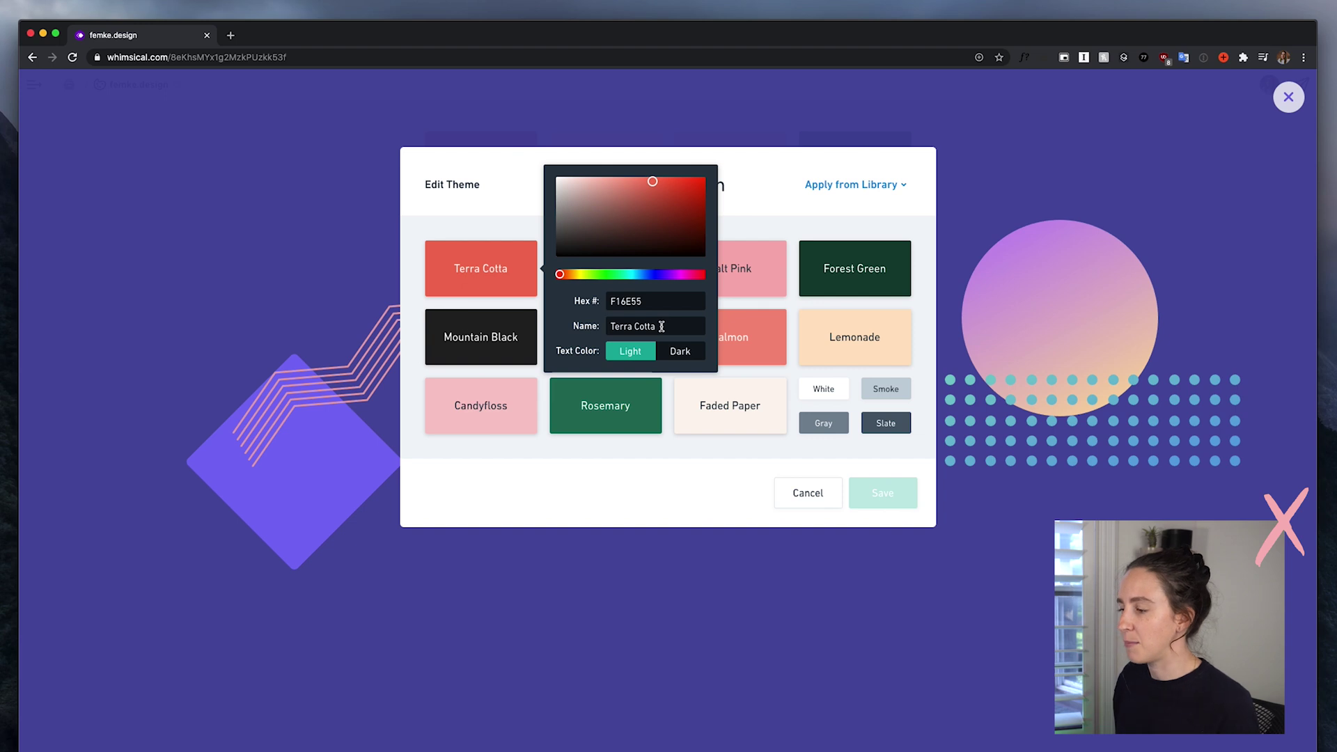
left_click(855, 503)
left_click(820, 500)
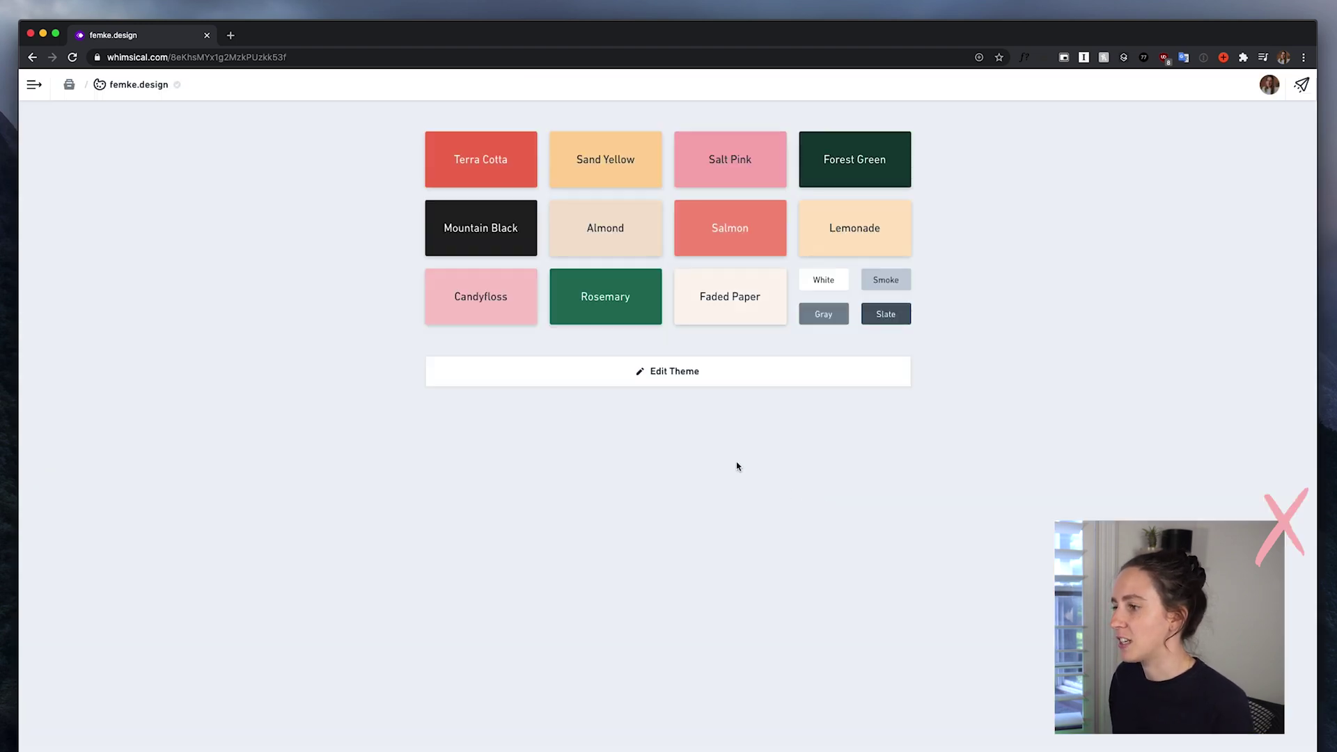
left_click(35, 84)
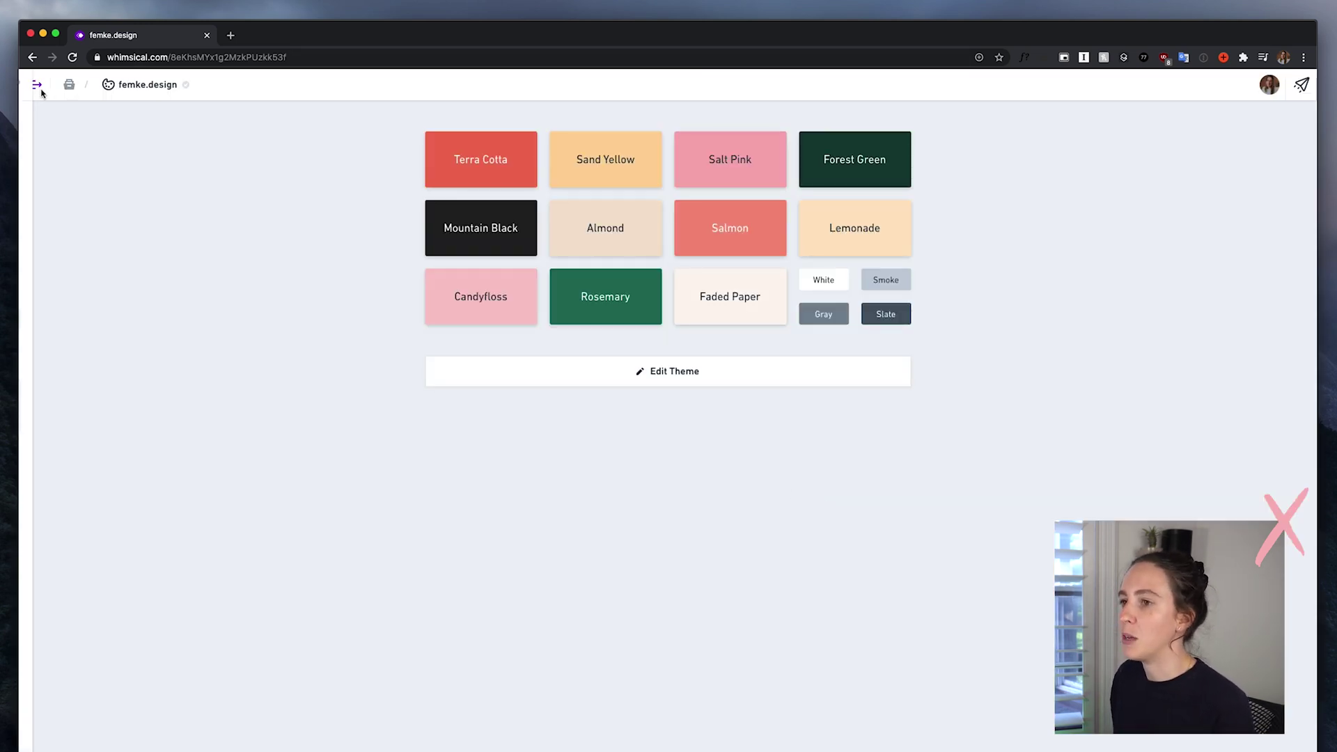
left_click(100, 165)
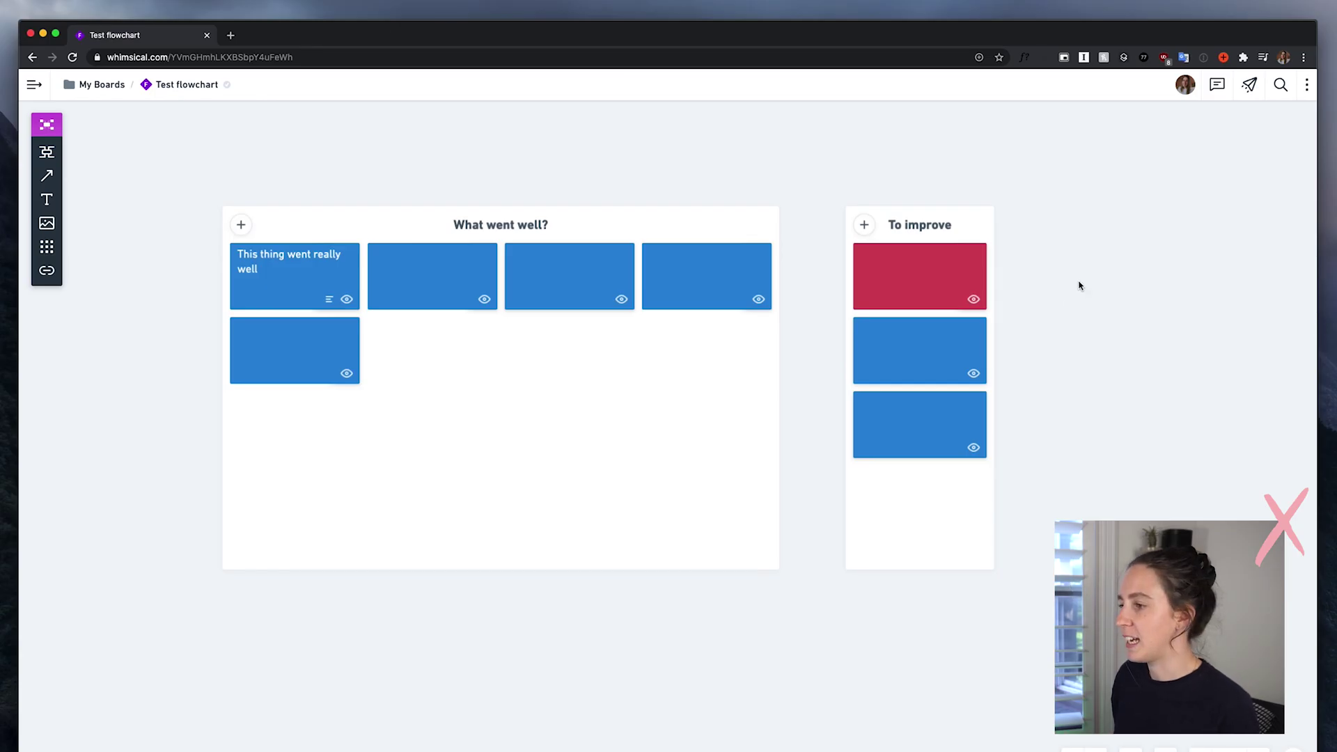
Apply and save the femke.design library theme, then inspect a To improve card's Terra Cotta colour.
left_click(1308, 85)
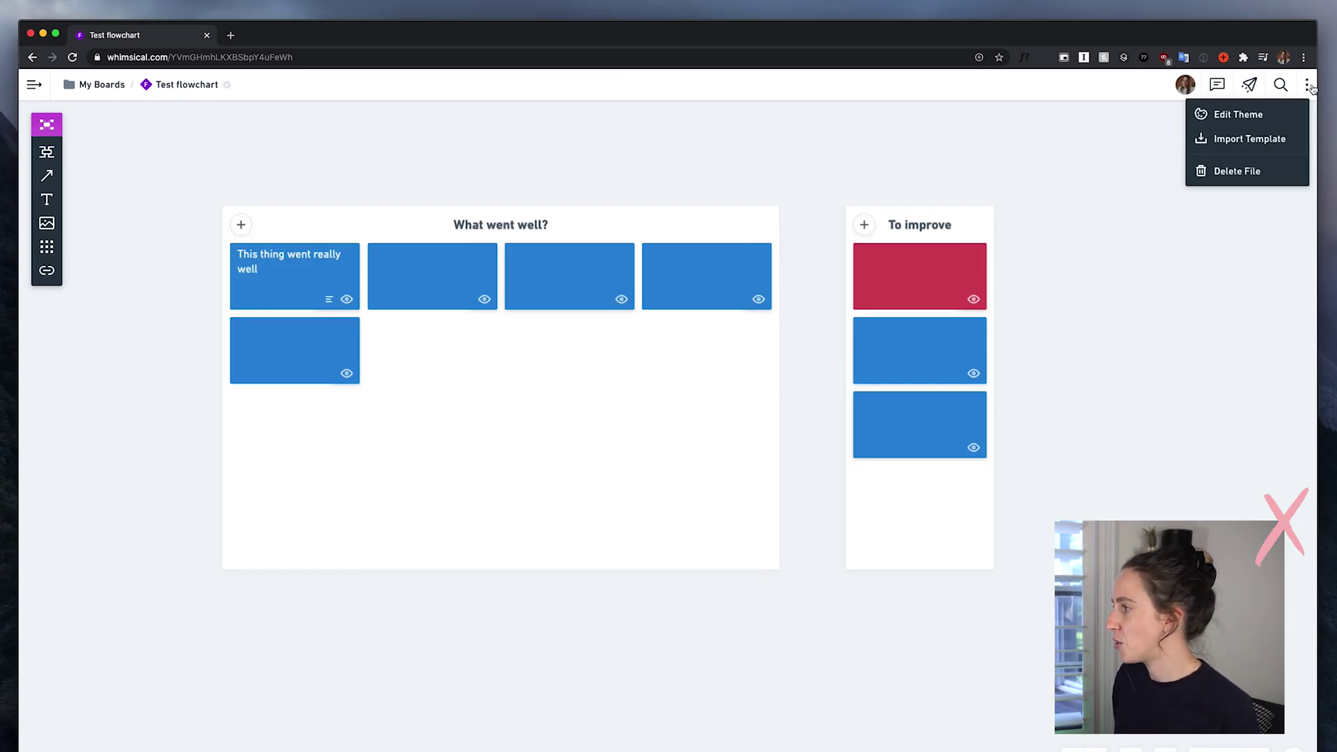
left_click(1267, 115)
left_click(858, 186)
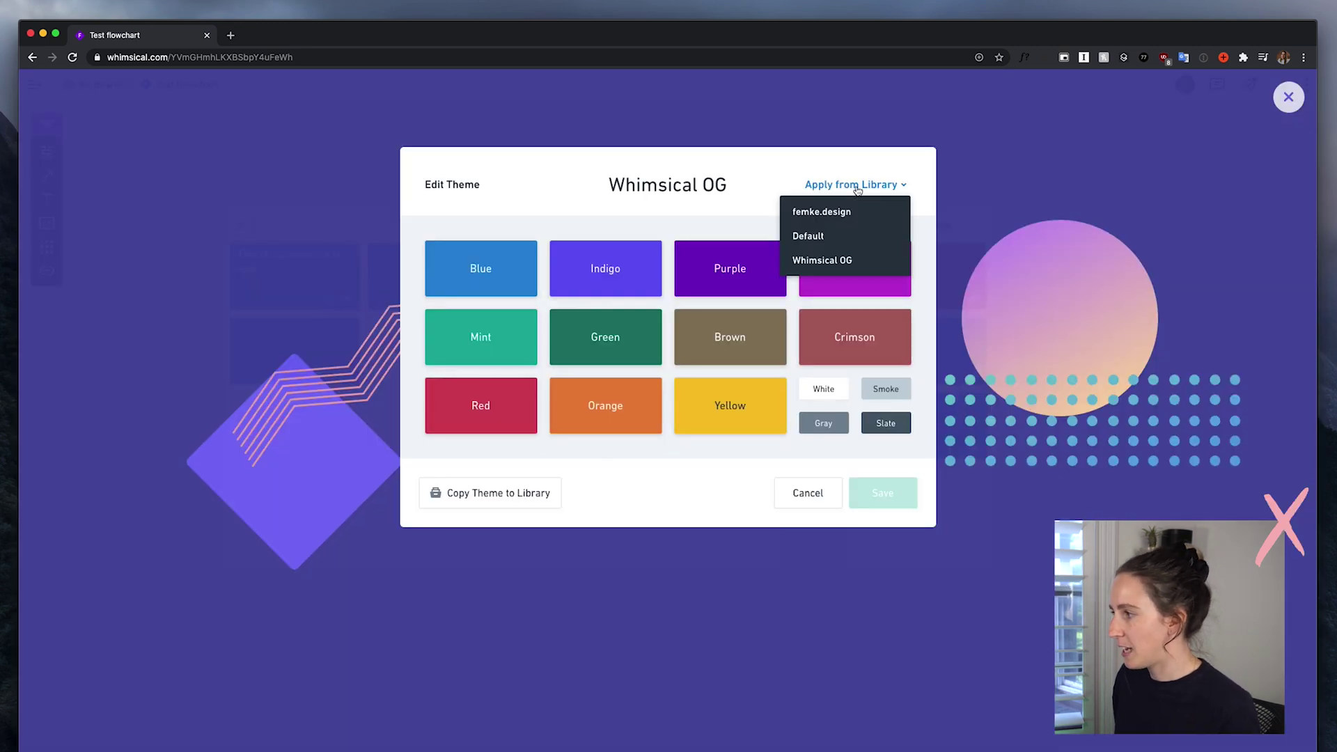
left_click(790, 231)
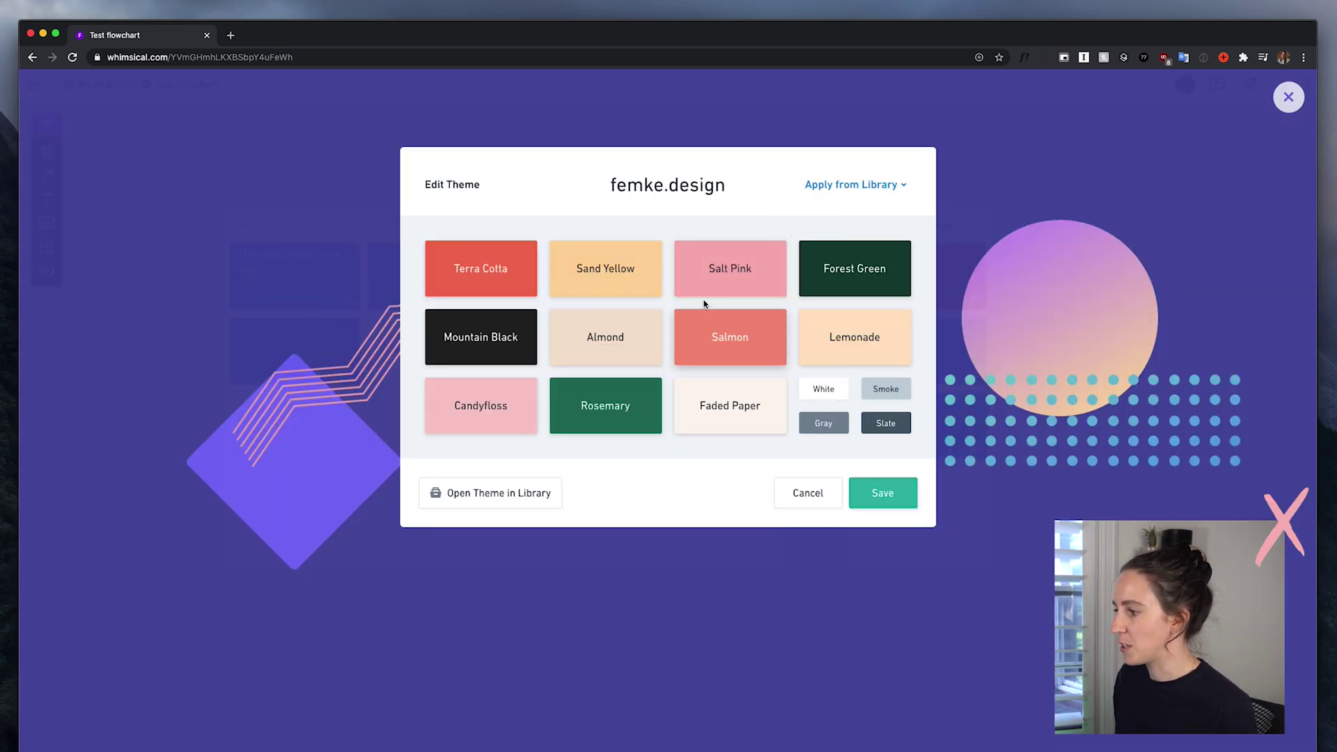
left_click(494, 270)
left_click(898, 492)
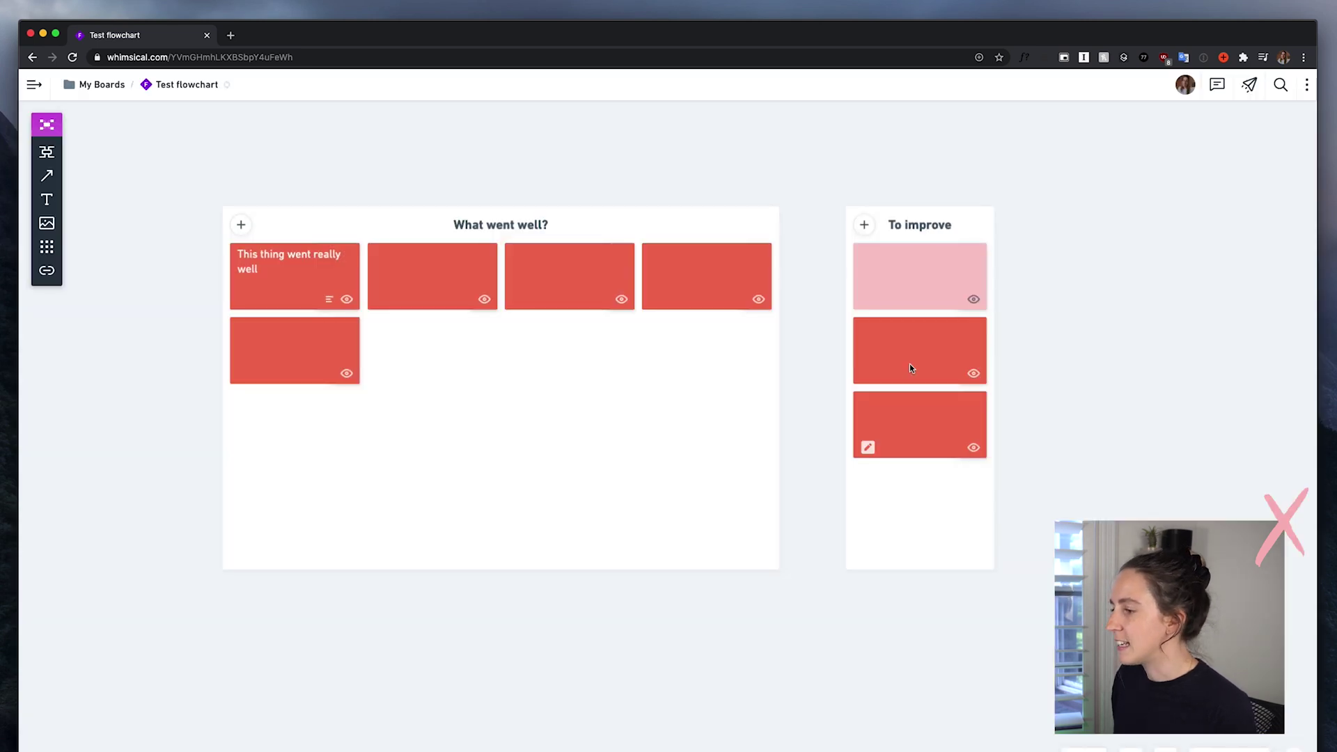
left_click(453, 273)
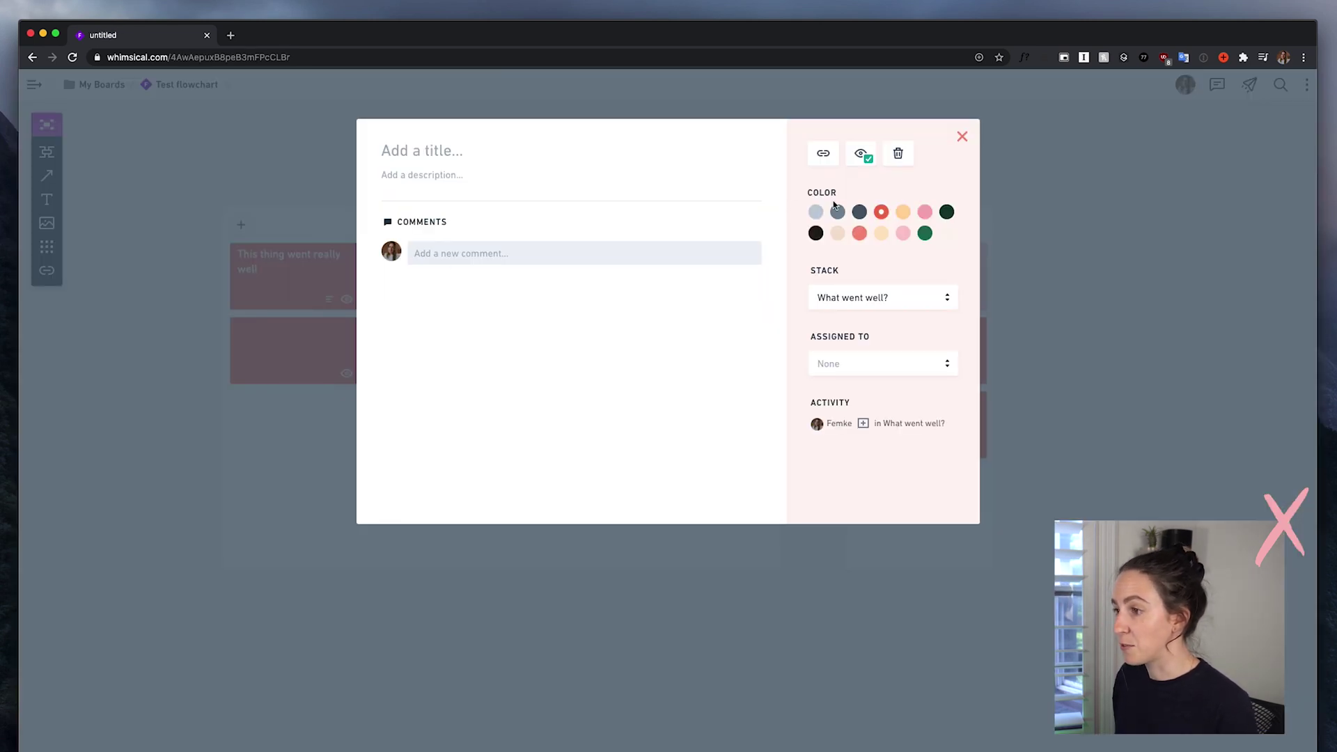
left_click(963, 138)
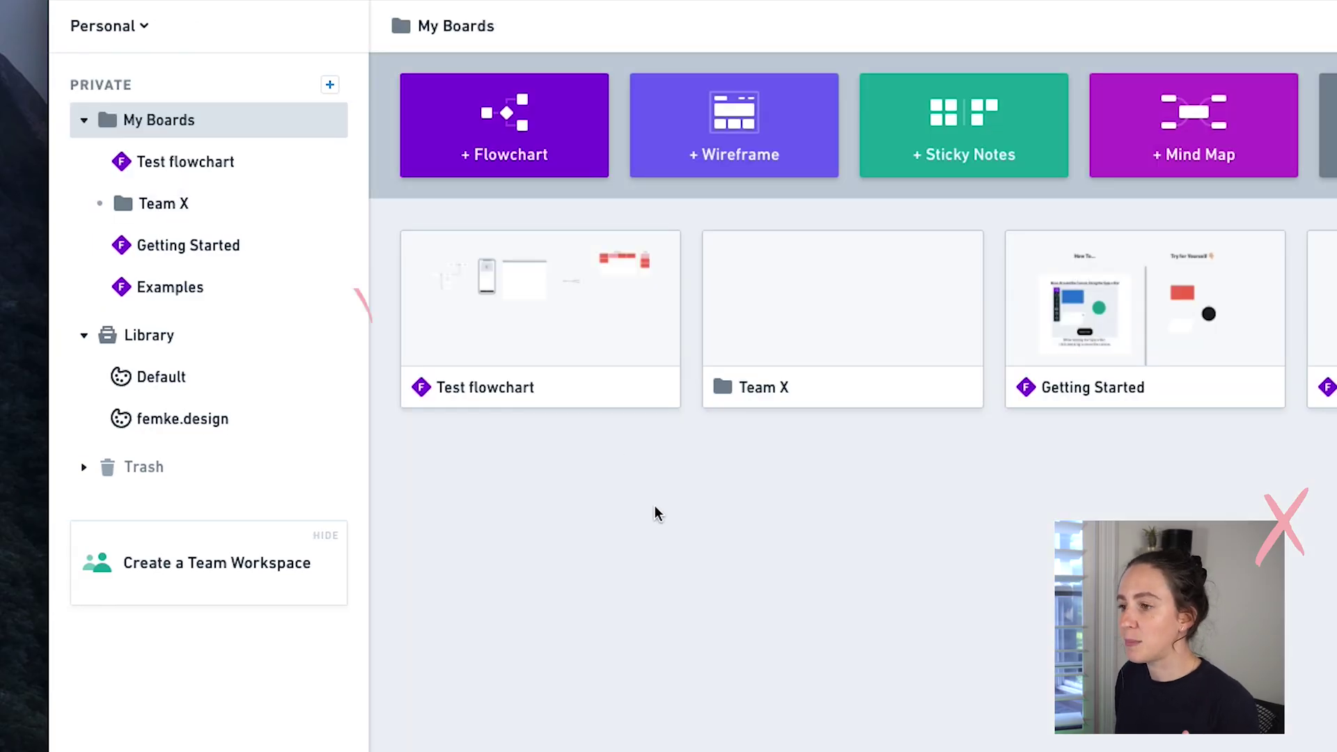
Drag the Test flowchart board from My Boards into the Team X folder.
left_click(742, 410)
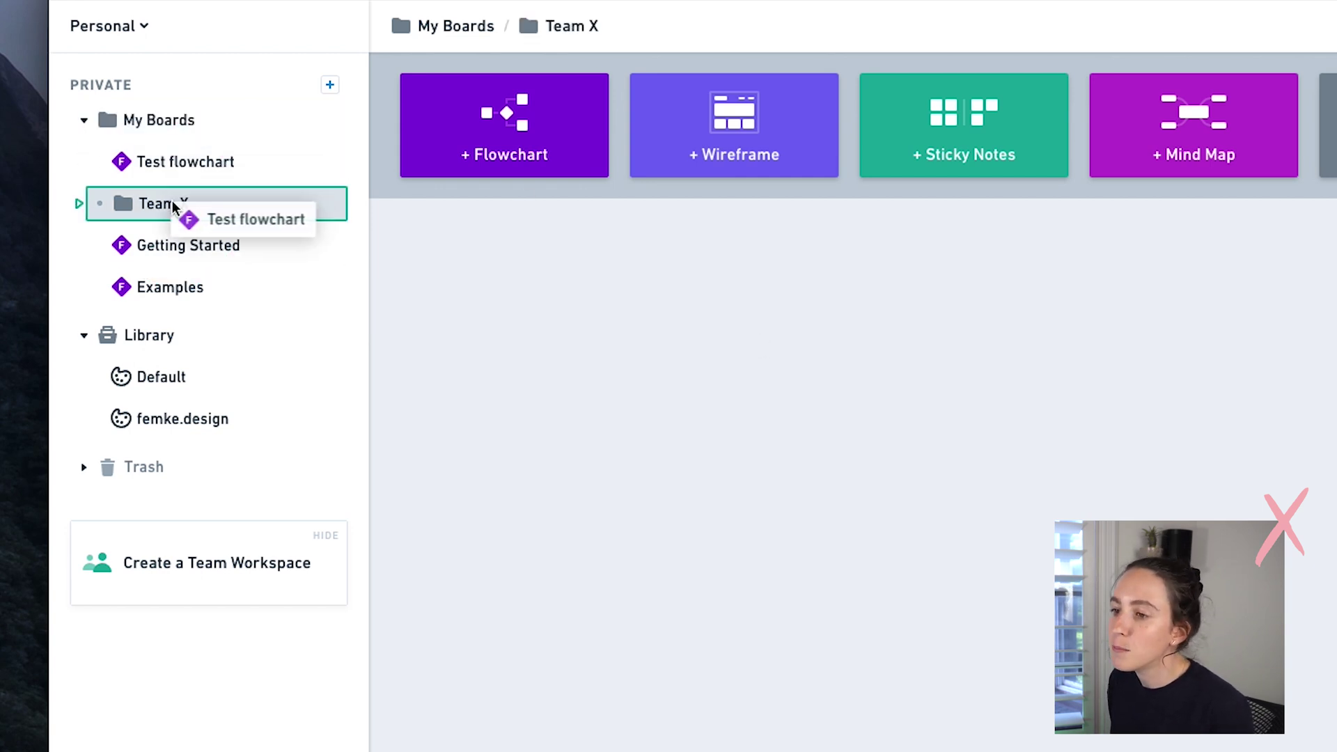
left_click_drag(173, 207, 198, 204)
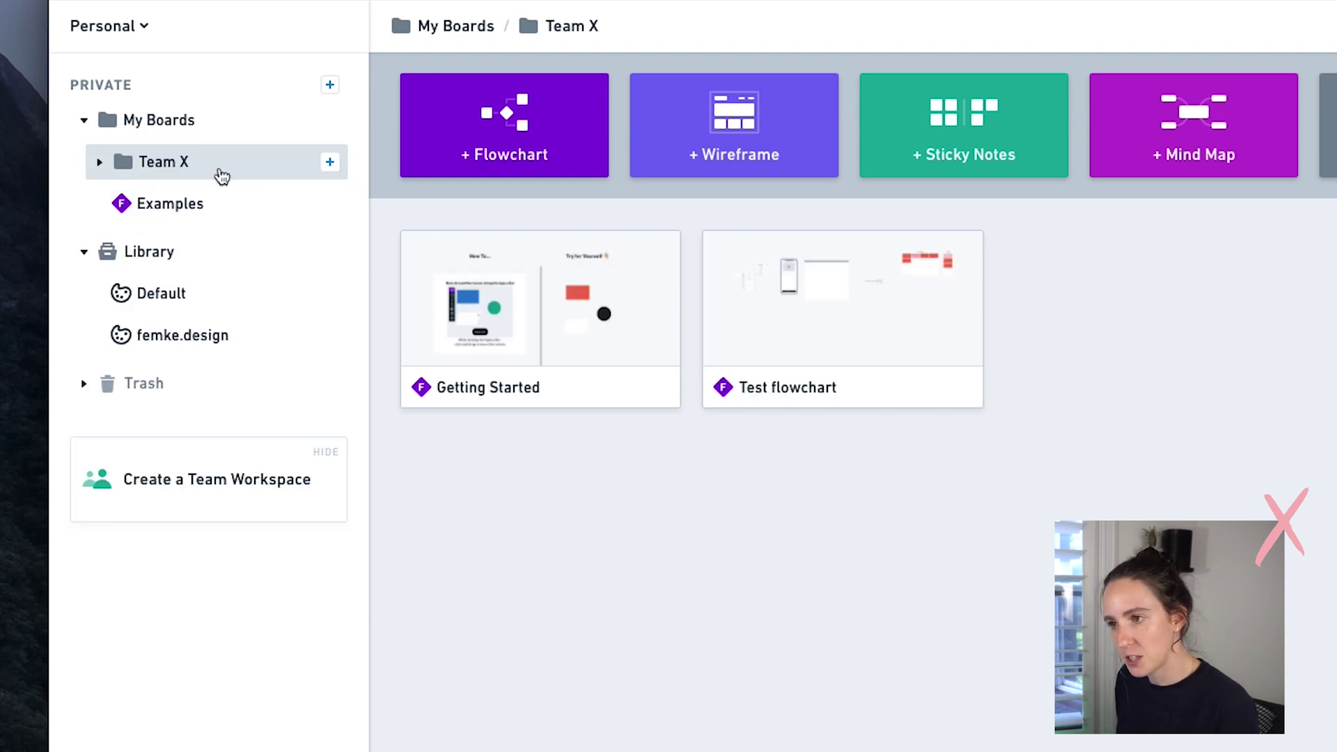